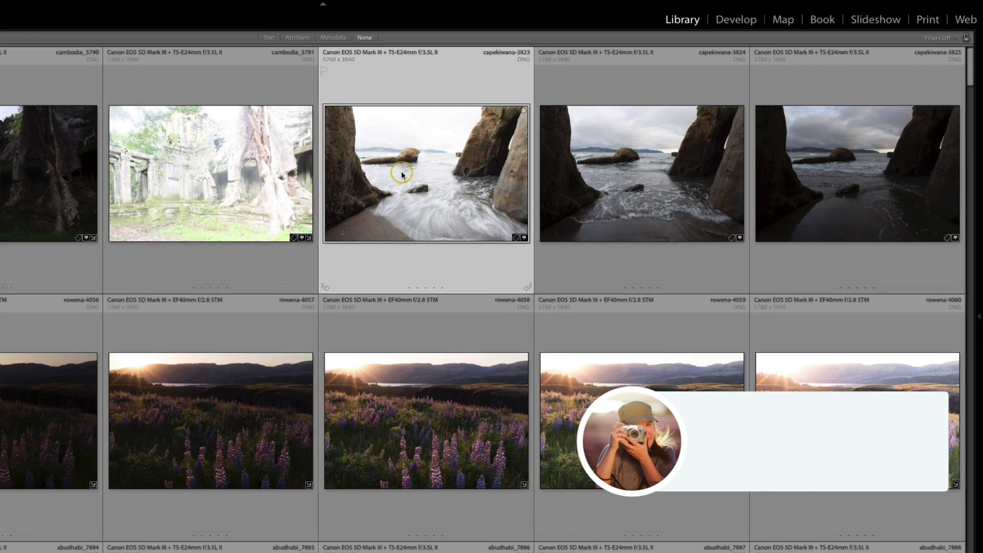
# Add the third bracketed exposure, compare all three in Survey view, then return to Grid.
pyautogui.hotkey('shift', 'Right')
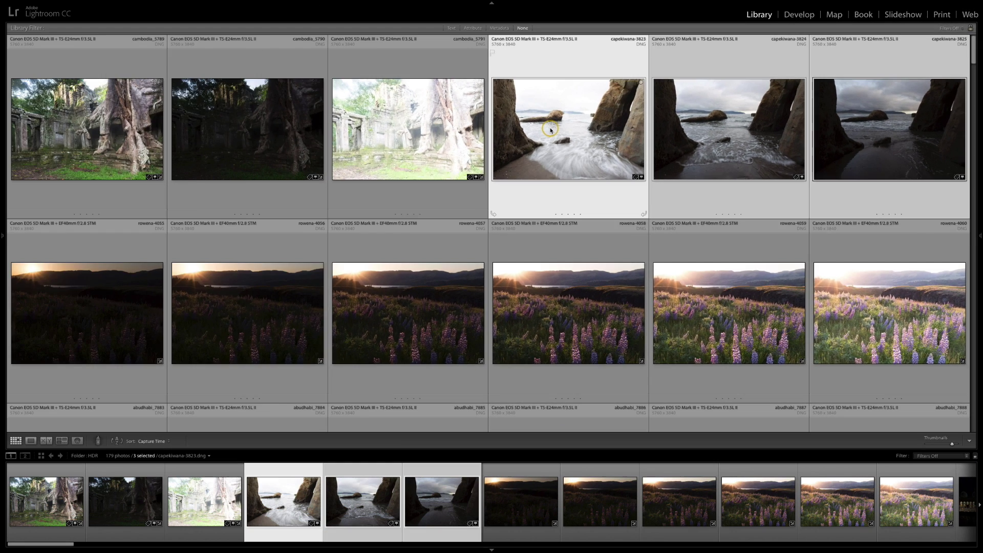
pyautogui.press('n')
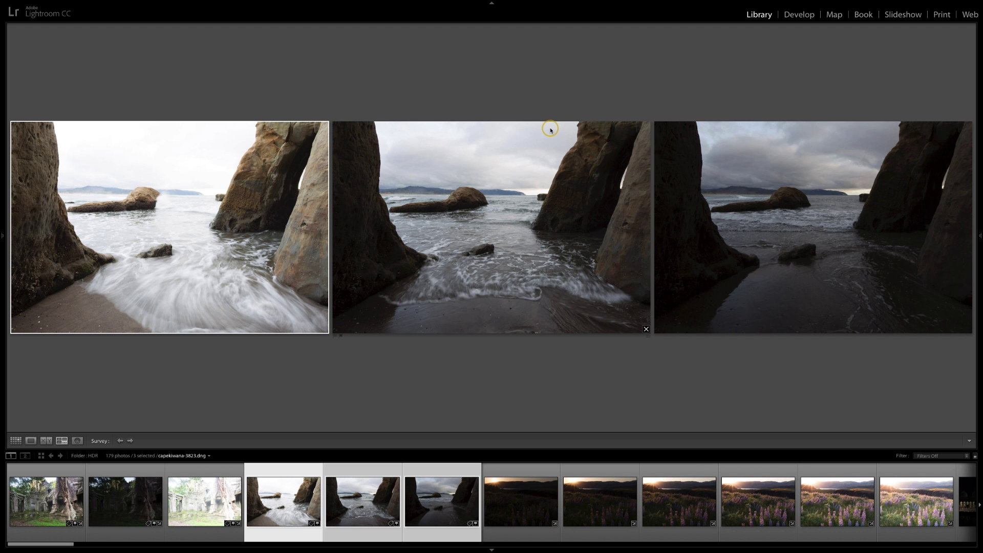
pyautogui.press('g')
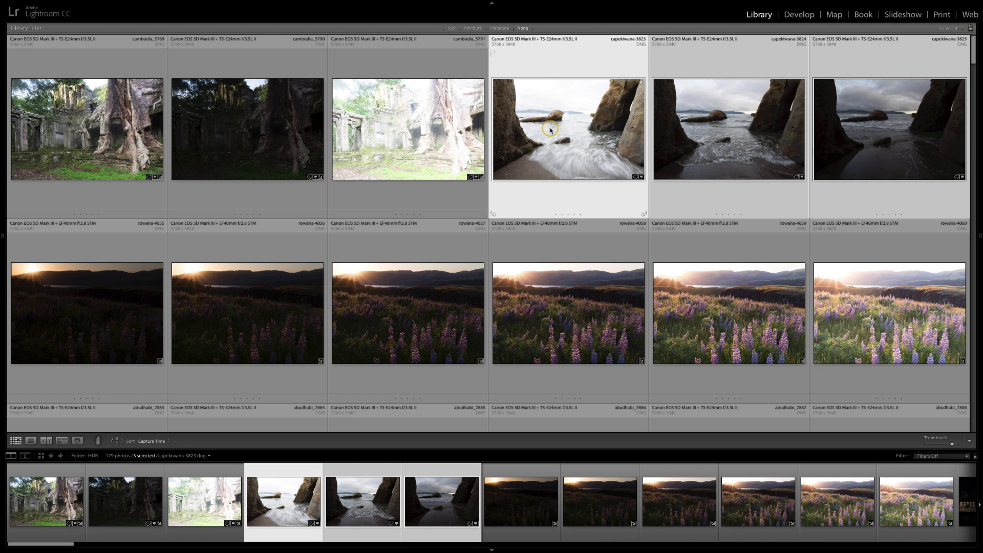
# Show Aurora HDR 2017's presets under File > Export with Preset.
pyautogui.moveTo(91, 4)
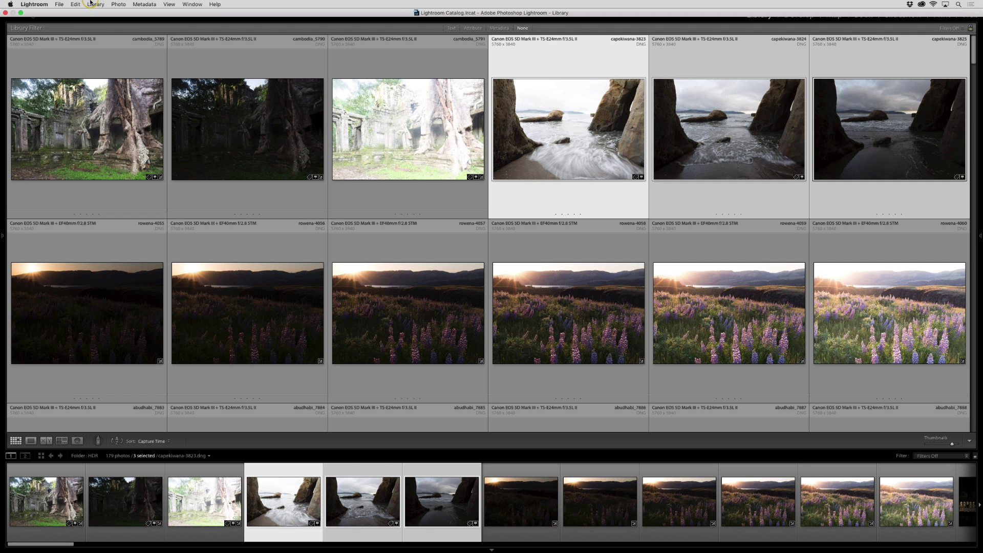
pyautogui.click(59, 3)
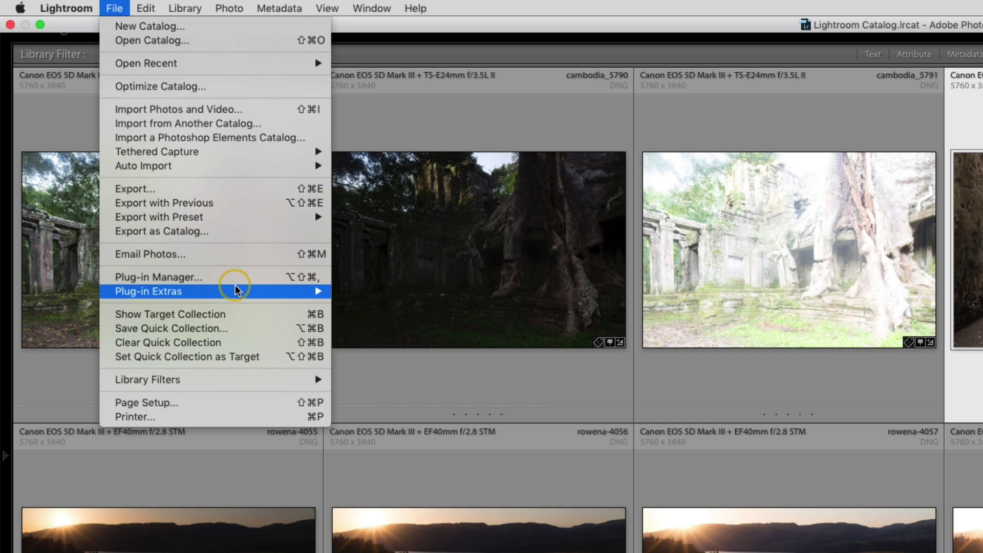
pyautogui.moveTo(237, 294)
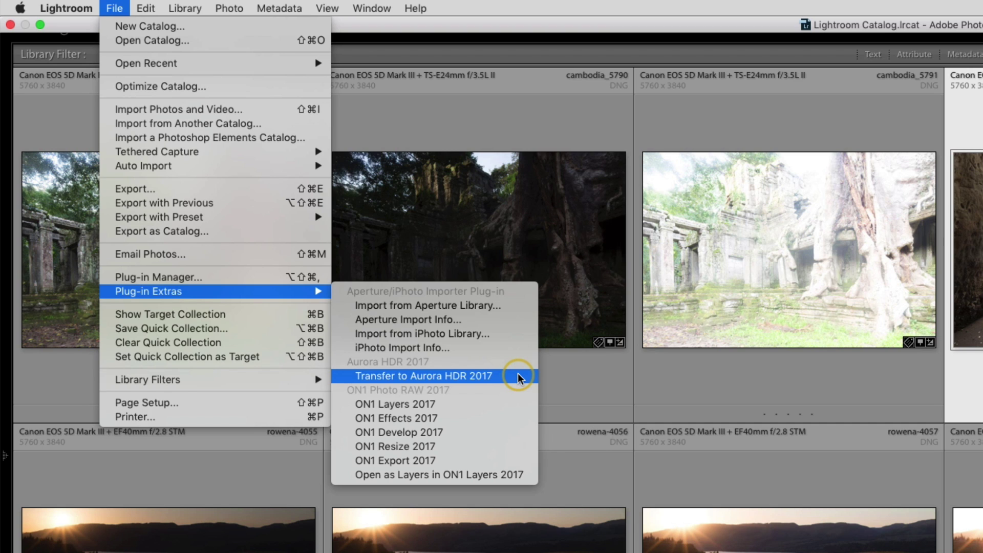
pyautogui.moveTo(302, 219)
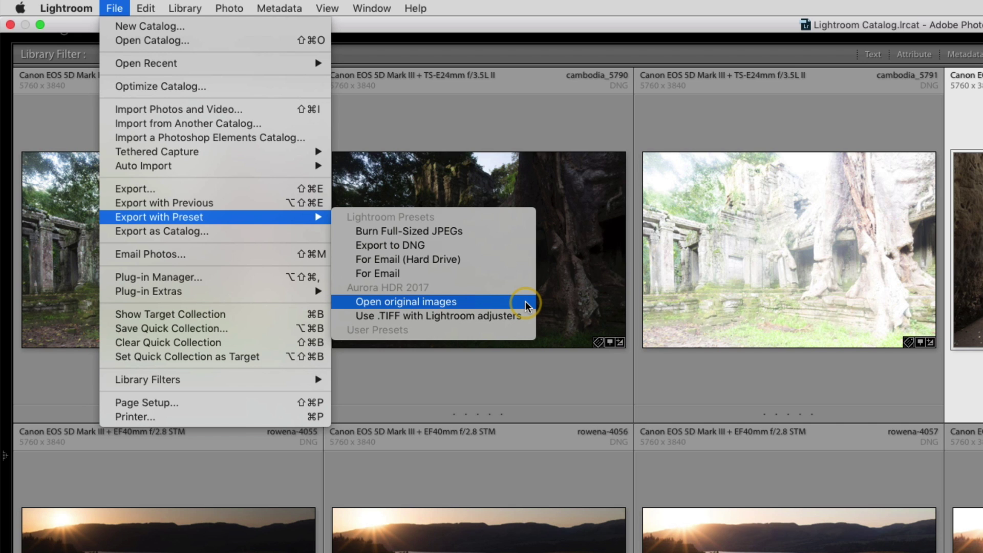
# Send the original brackets to Aurora, with ghost reduction at Highest and chromatic aberration removal on.
pyautogui.click(526, 301)
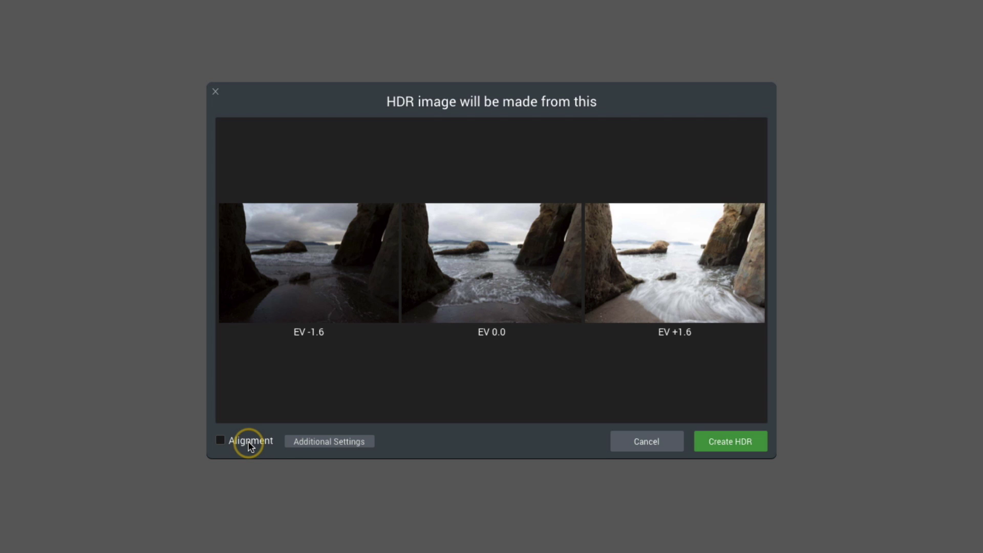
pyautogui.click(325, 441)
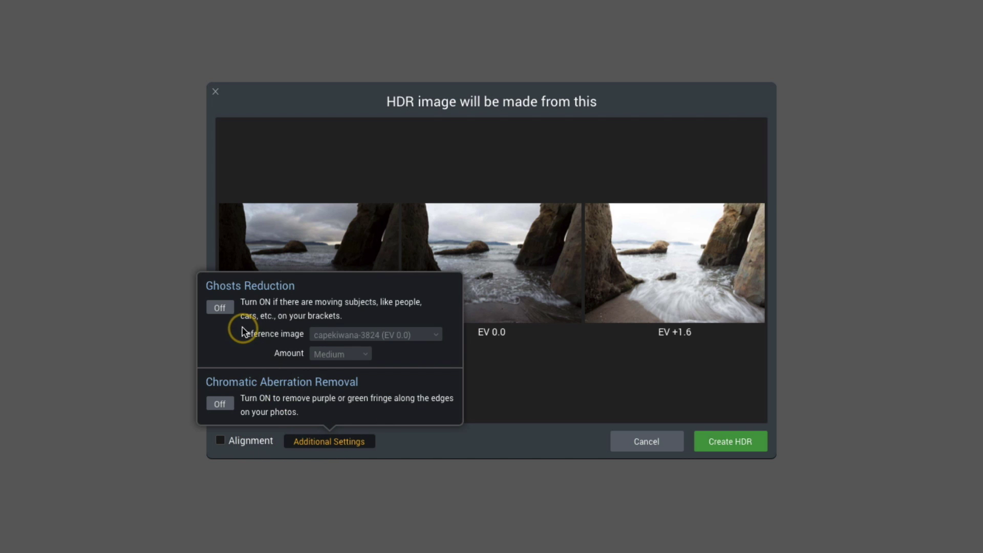
pyautogui.click(219, 308)
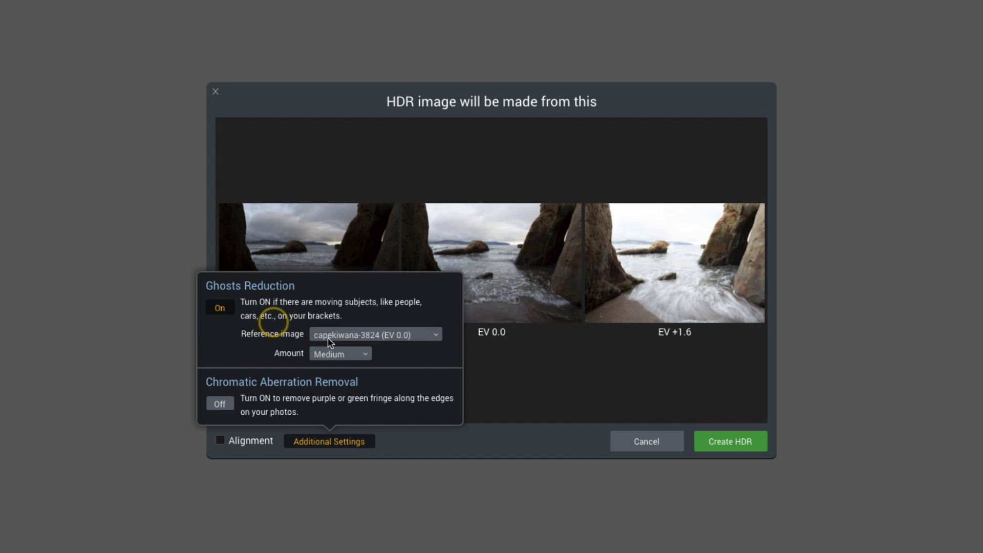
pyautogui.click(361, 353)
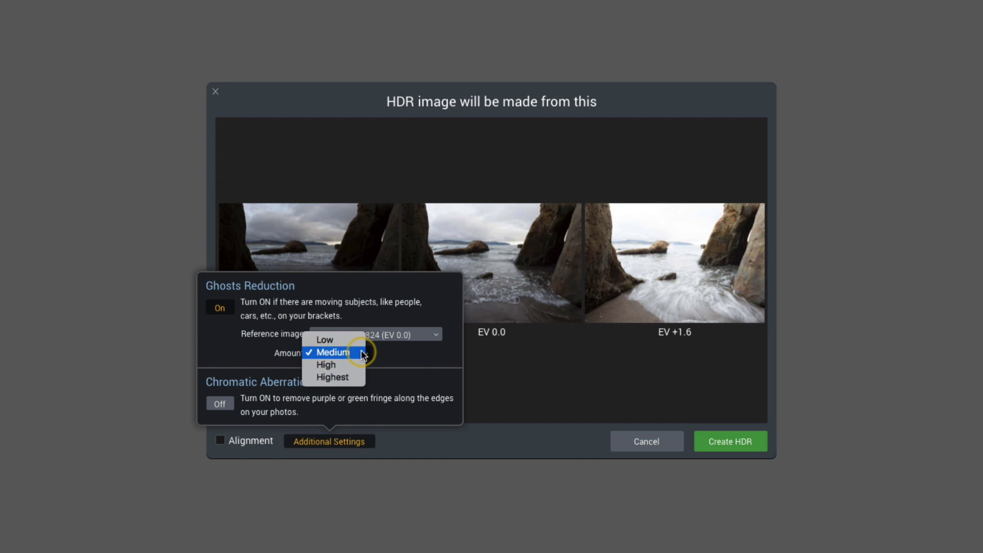
pyautogui.click(348, 377)
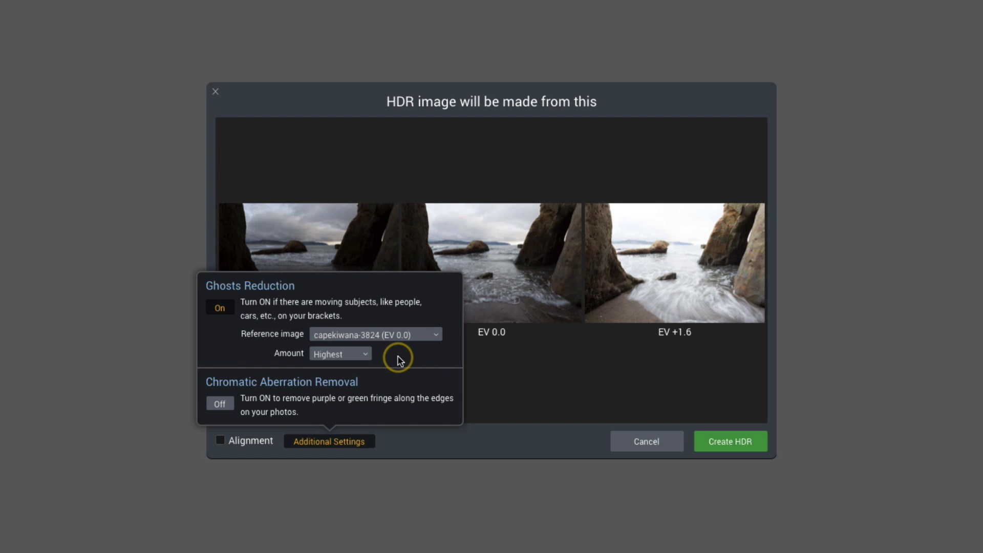
pyautogui.click(223, 406)
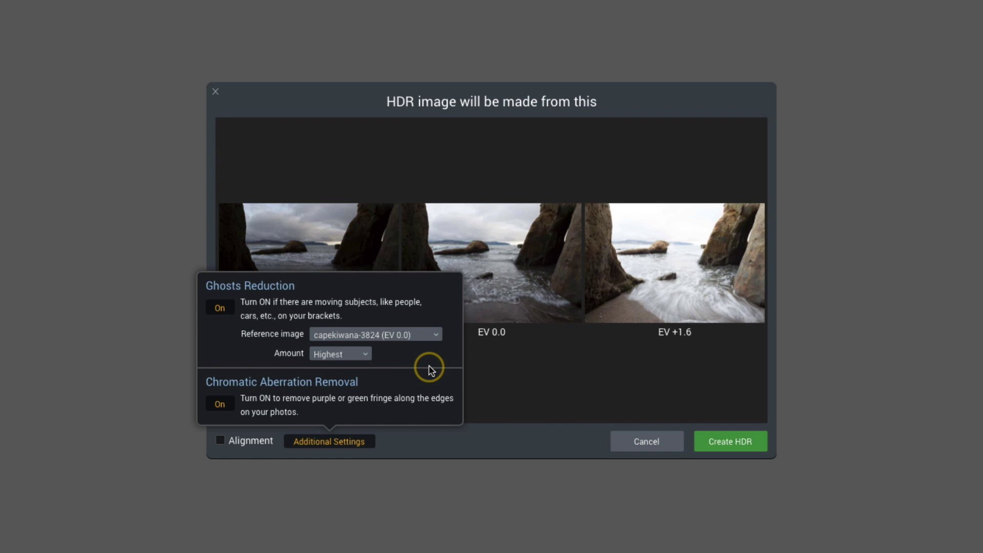
pyautogui.click(544, 363)
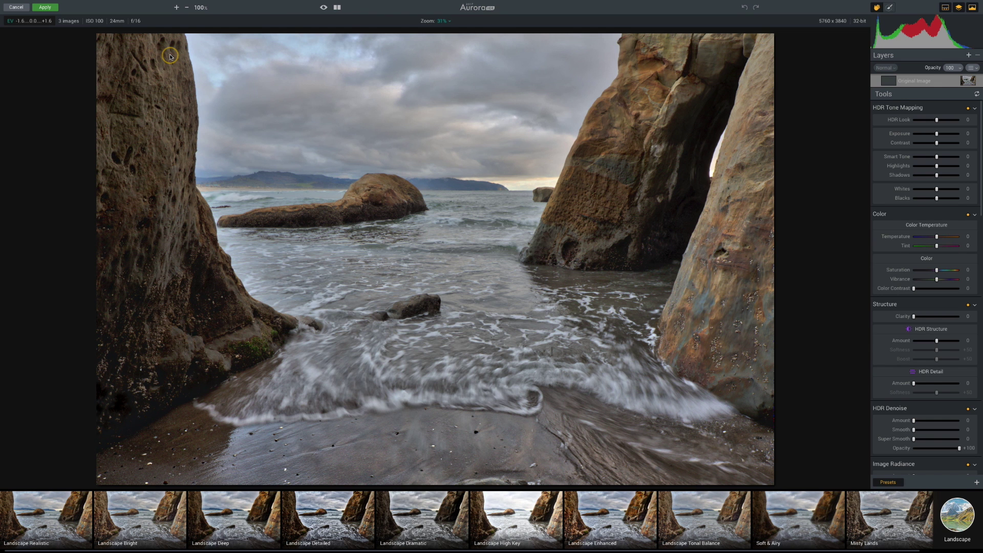
# Hide the presets strip with Tab and scroll through the Tools panel adjustments.
pyautogui.press('Tab')
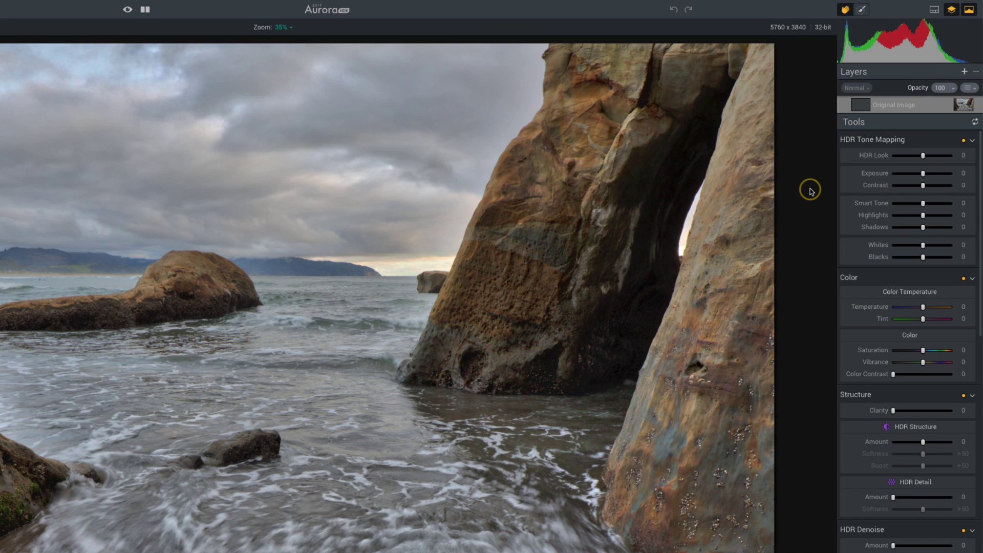
pyautogui.scroll(-15, 860, 199)
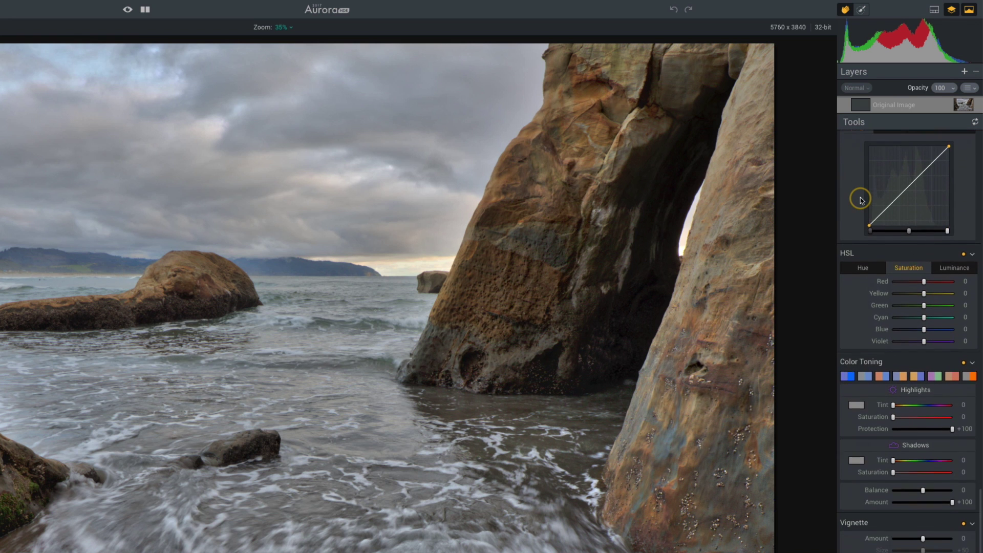
pyautogui.scroll(15, 861, 200)
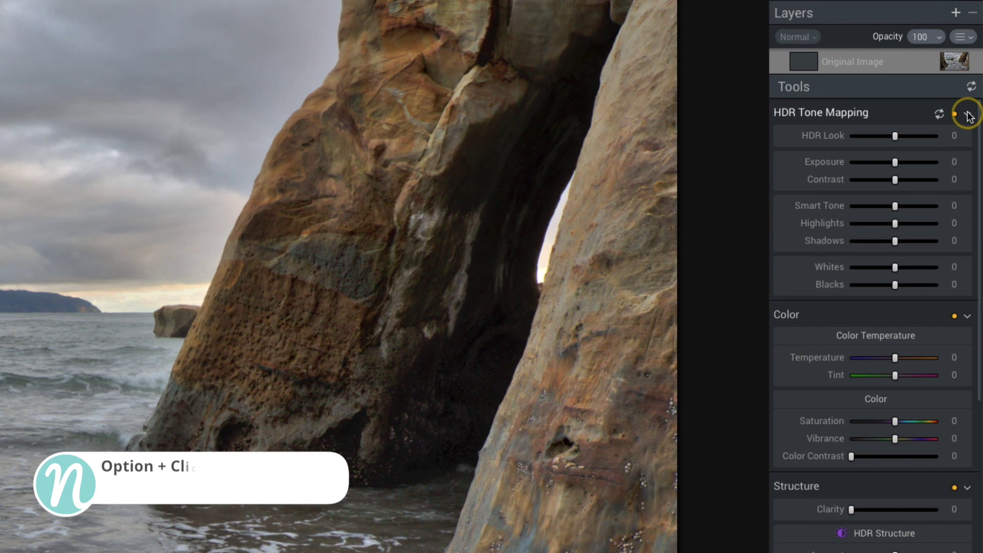
# Switch the tool panels to solo mode, ending with only Structure expanded.
pyautogui.keyDown('alt'); pyautogui.click(969, 115); pyautogui.keyUp('alt')
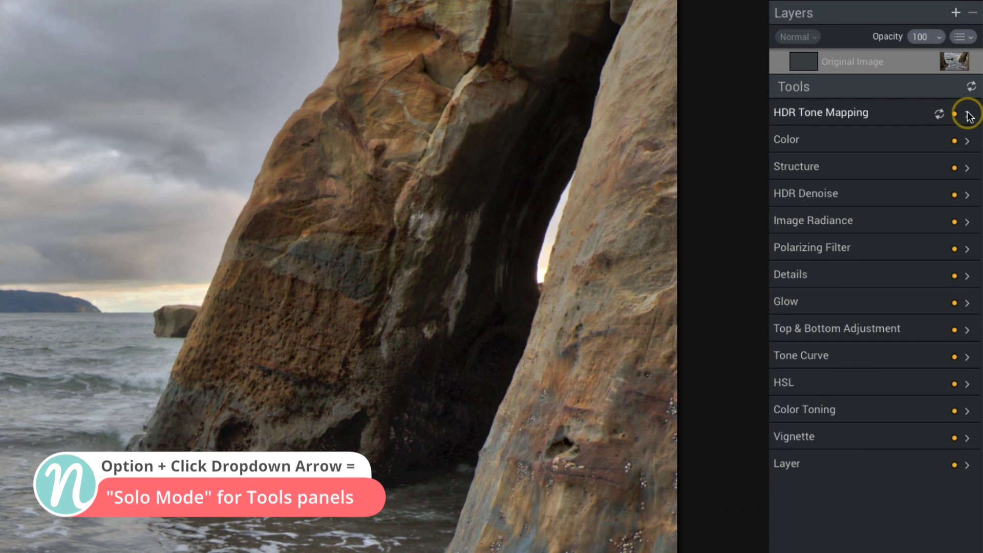
pyautogui.click(969, 115)
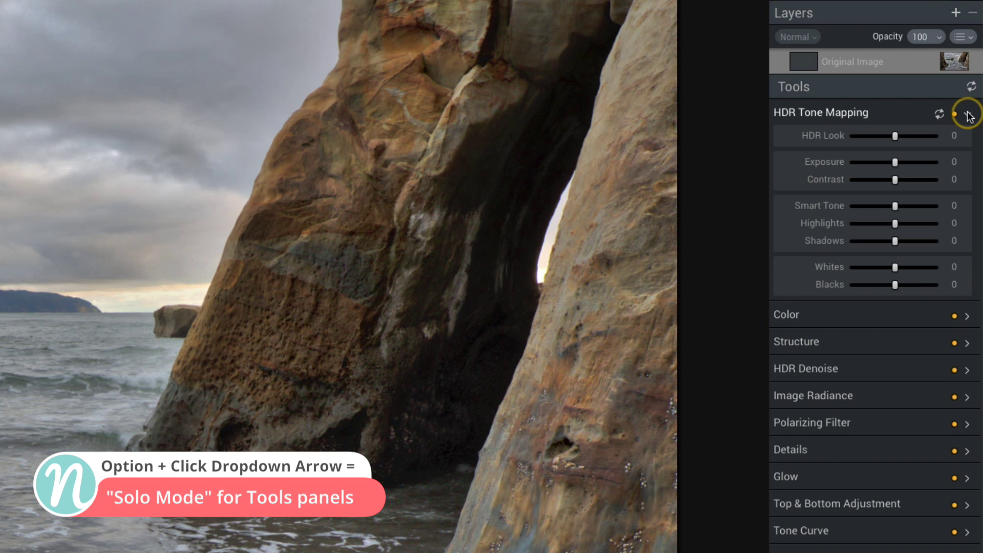
pyautogui.click(968, 317)
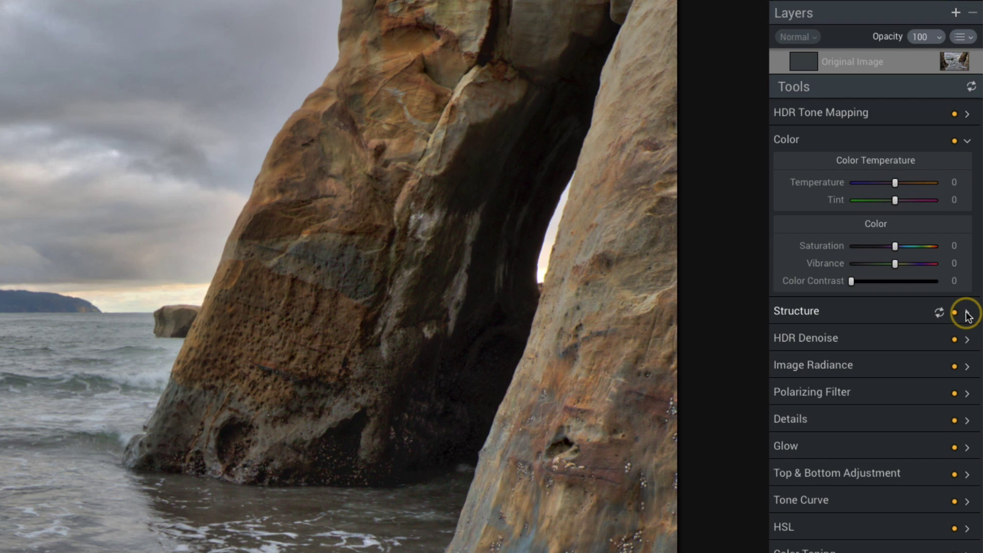
pyautogui.click(968, 313)
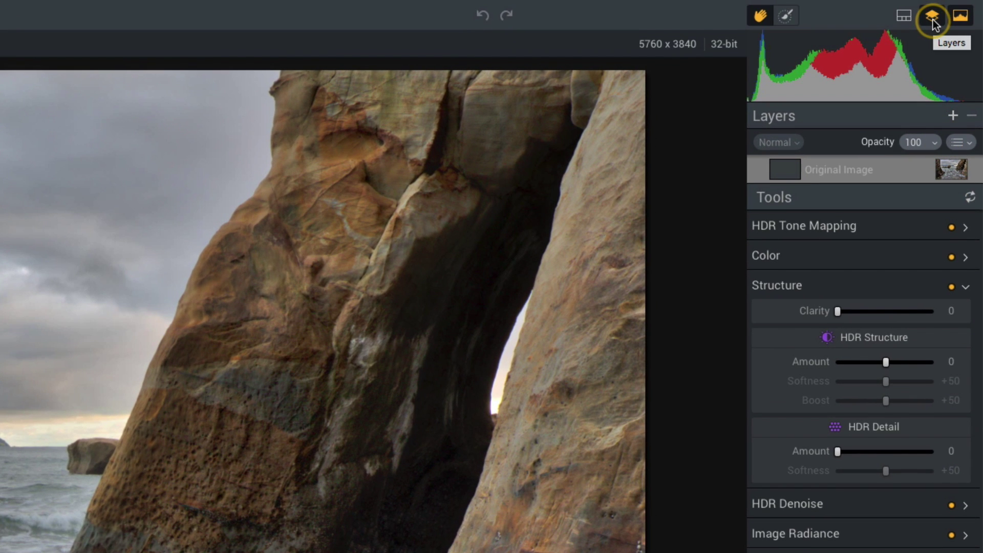
# Toggle the Histogram and Layers panels off and back on.
pyautogui.click(961, 17)
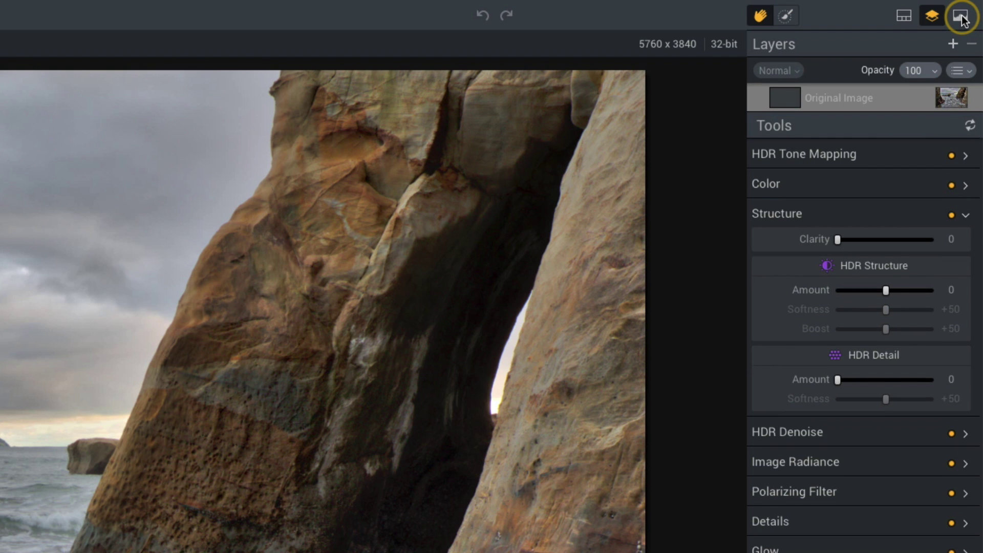
pyautogui.click(961, 17)
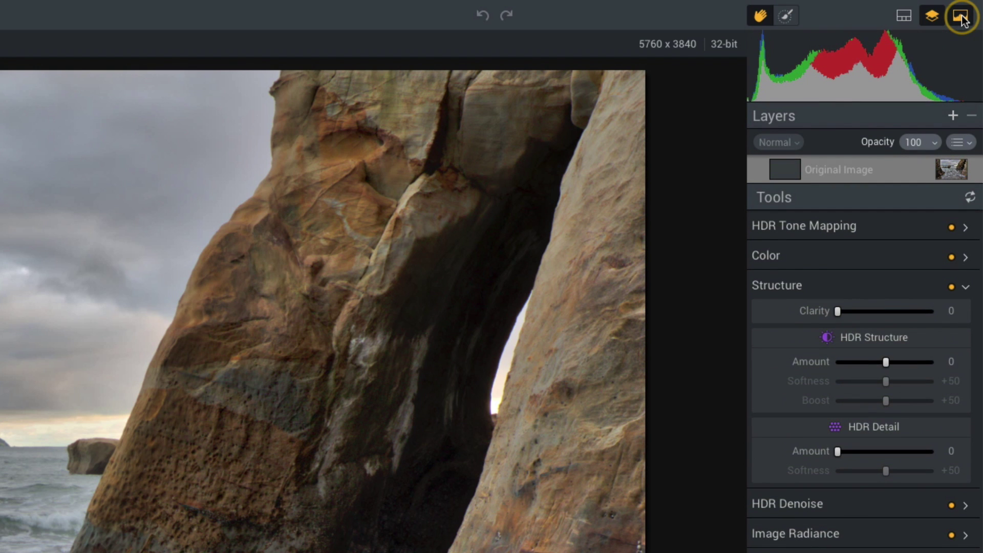
pyautogui.click(932, 16)
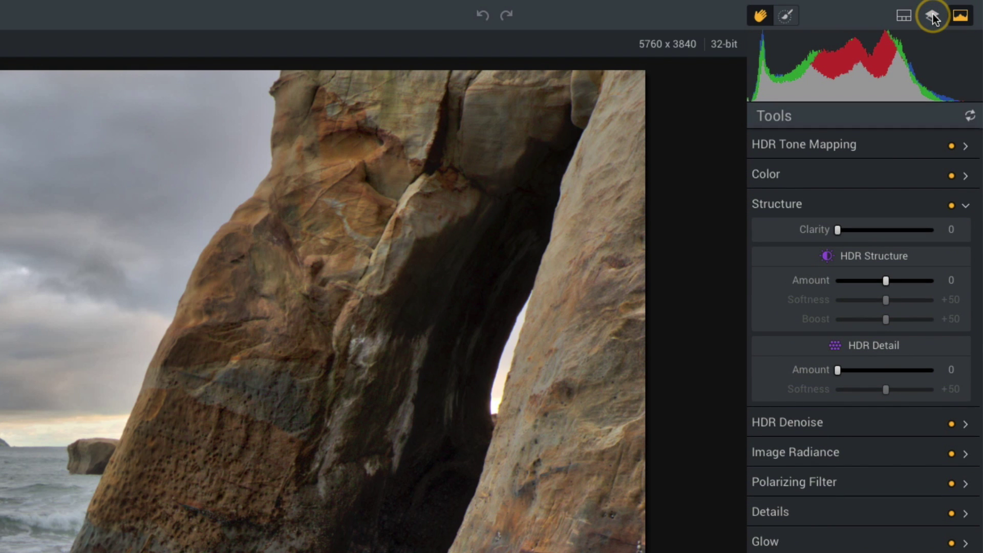
pyautogui.click(933, 16)
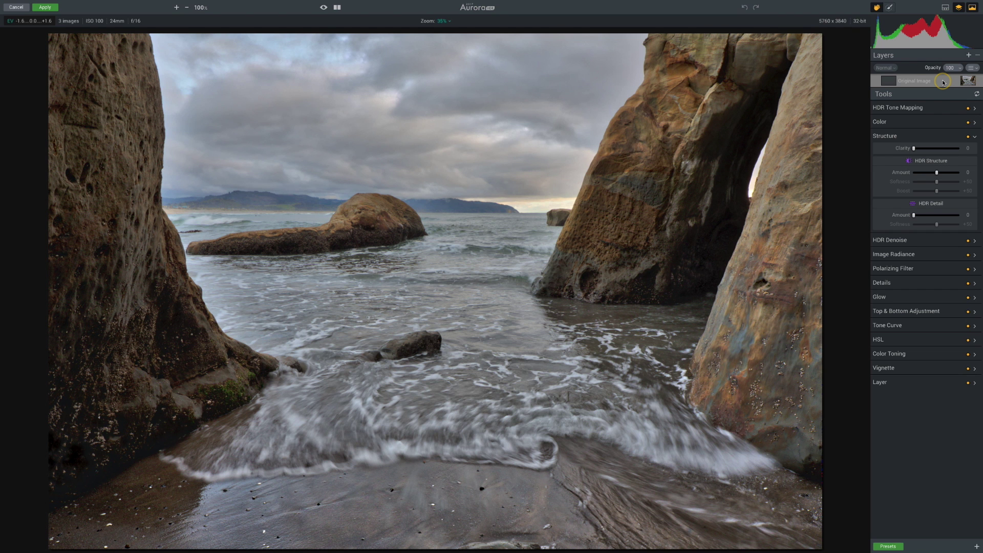
# Expand HDR Tone Mapping, push HDR Look to about +88, then drop it to -100.
pyautogui.click(974, 108)
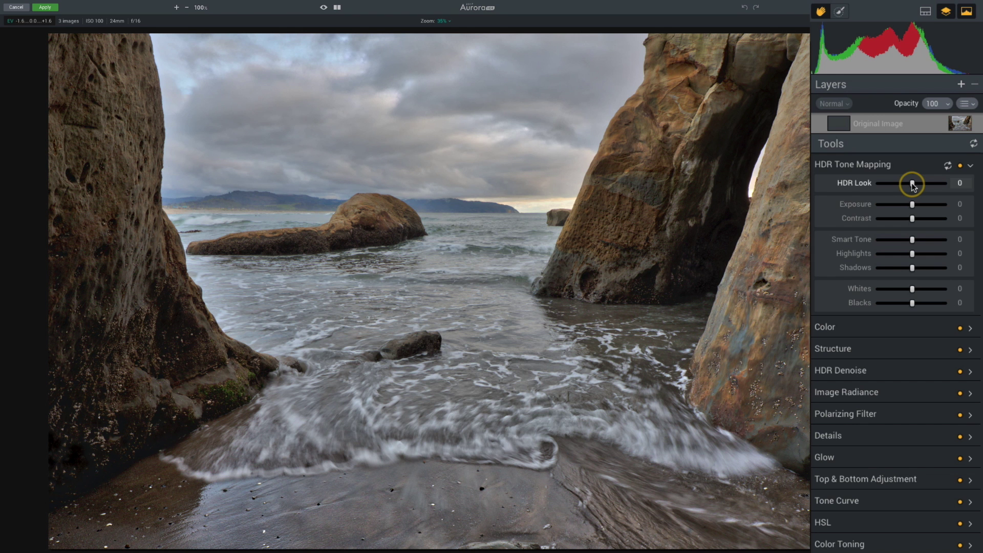
pyautogui.moveTo(913, 184); pyautogui.dragTo(945, 190)
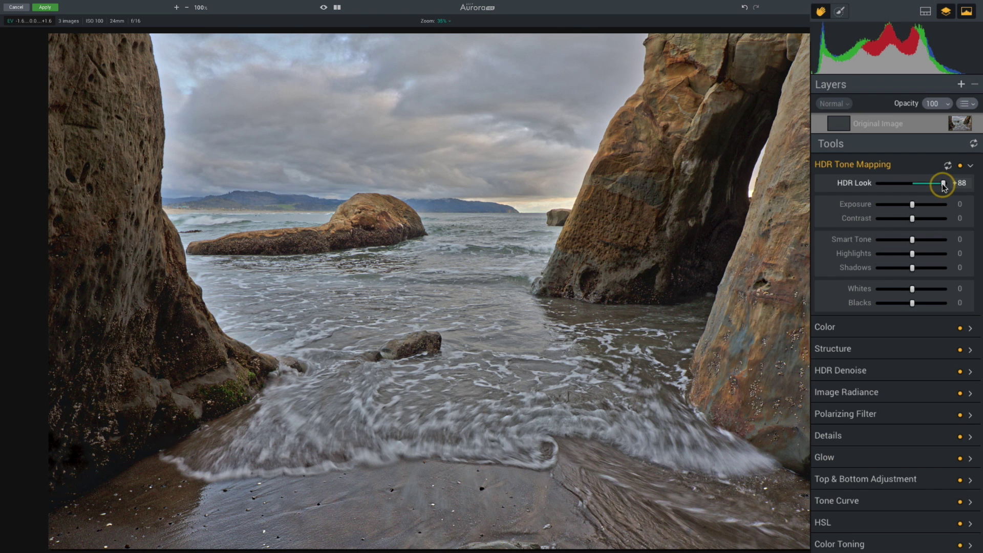
pyautogui.moveTo(944, 185); pyautogui.dragTo(865, 190)
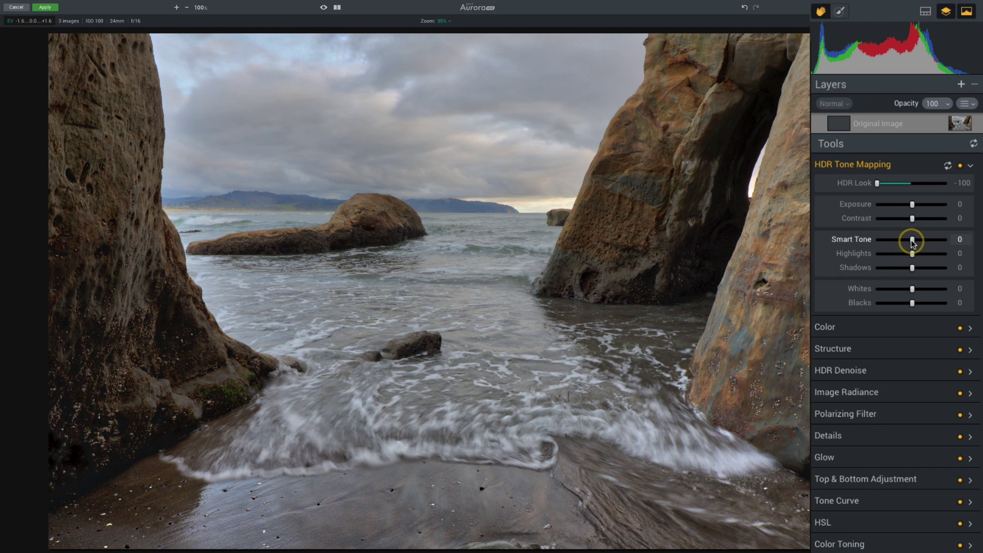
# Raise Smart Tone to +17 and toggle tone mapping off and on to compare.
pyautogui.moveTo(912, 241); pyautogui.dragTo(919, 243)
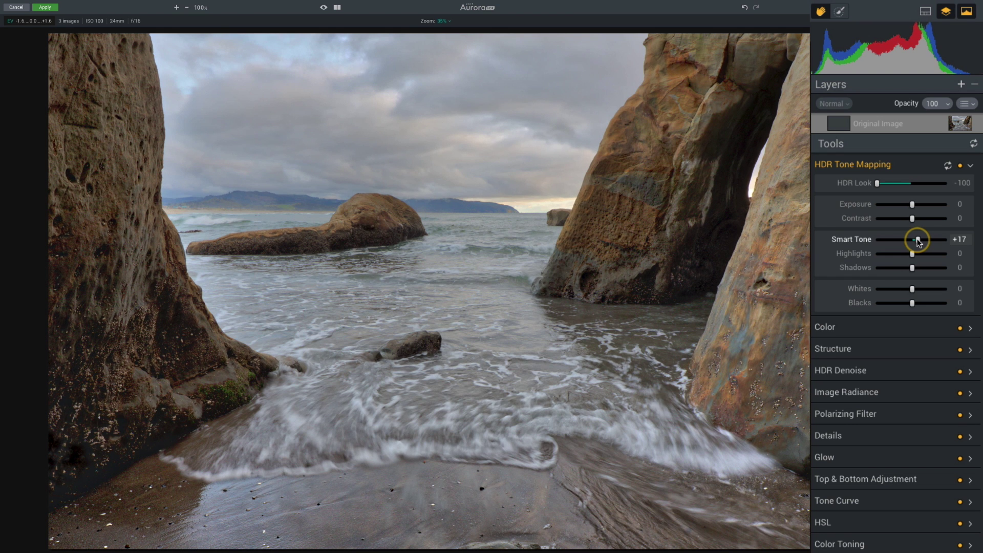
pyautogui.click(961, 166)
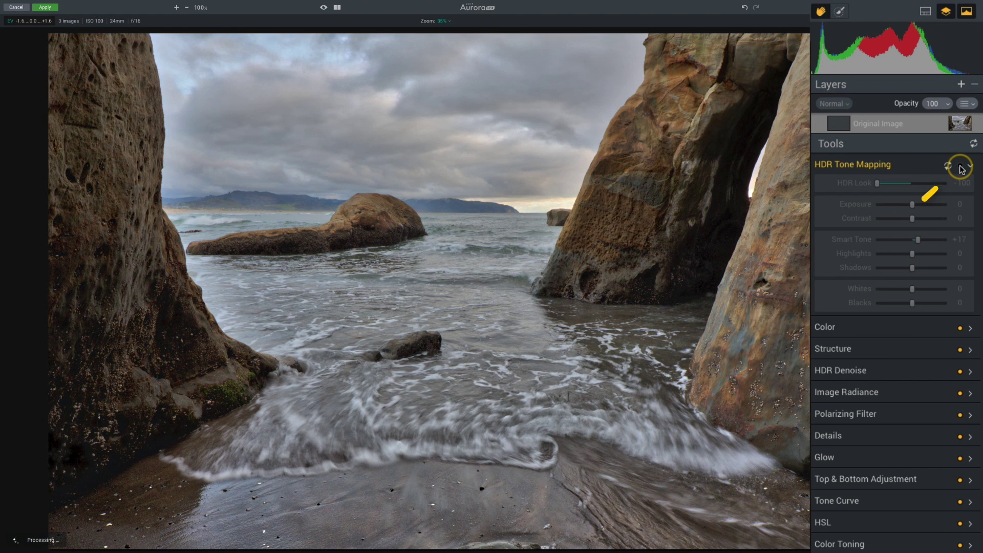
pyautogui.click(961, 167)
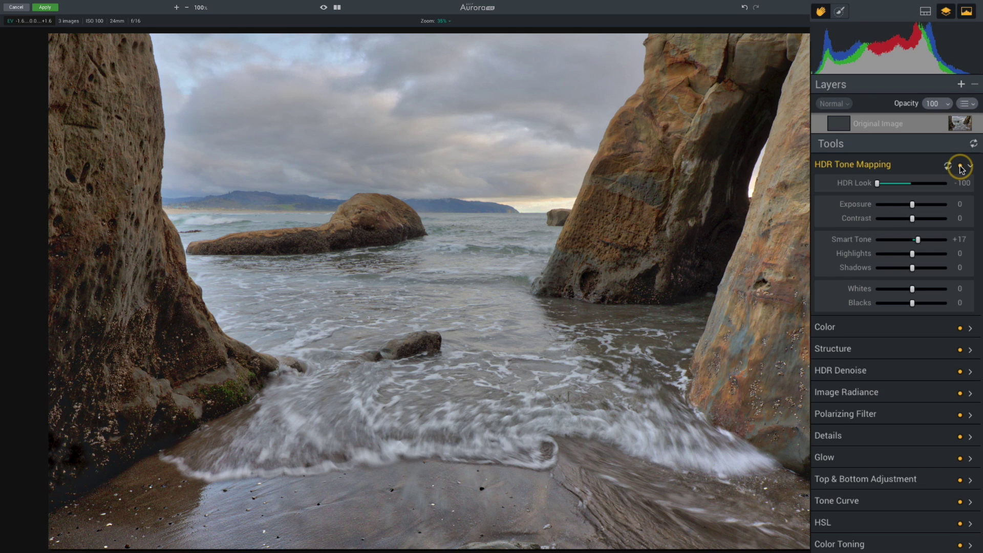
# Set Highlights to +22 and Blacks to -32, then compare before/after with backslash.
pyautogui.click(925, 255)
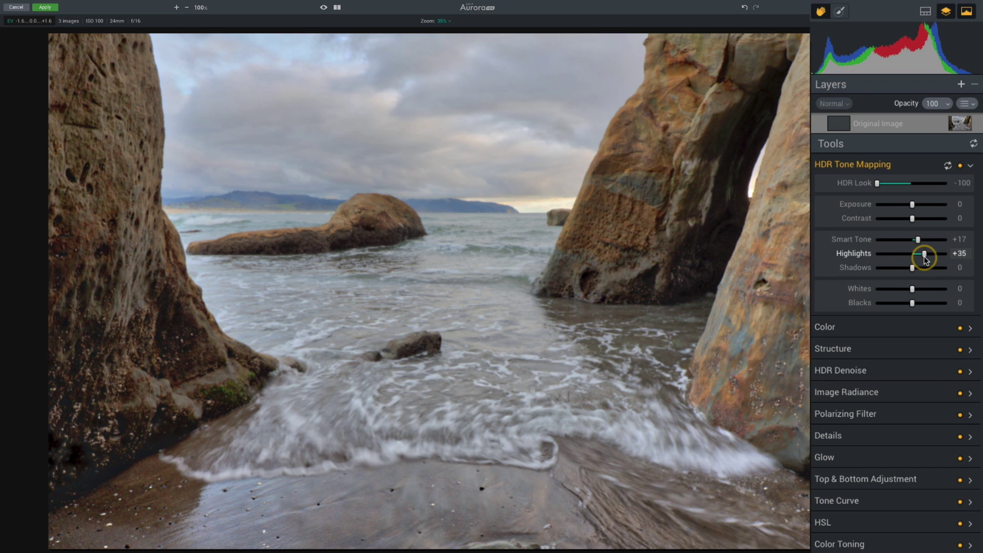
pyautogui.moveTo(925, 259); pyautogui.dragTo(920, 259)
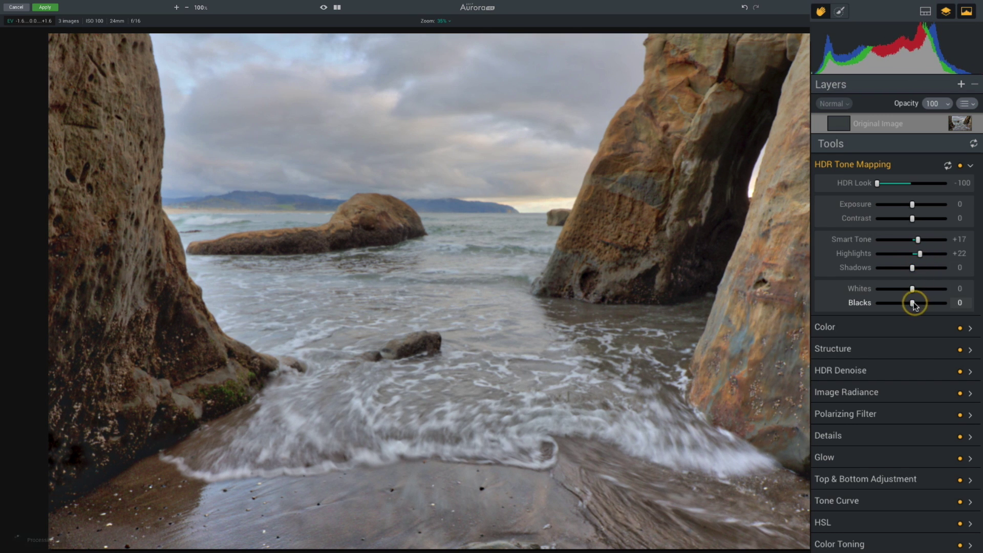
pyautogui.moveTo(912, 303); pyautogui.dragTo(902, 306)
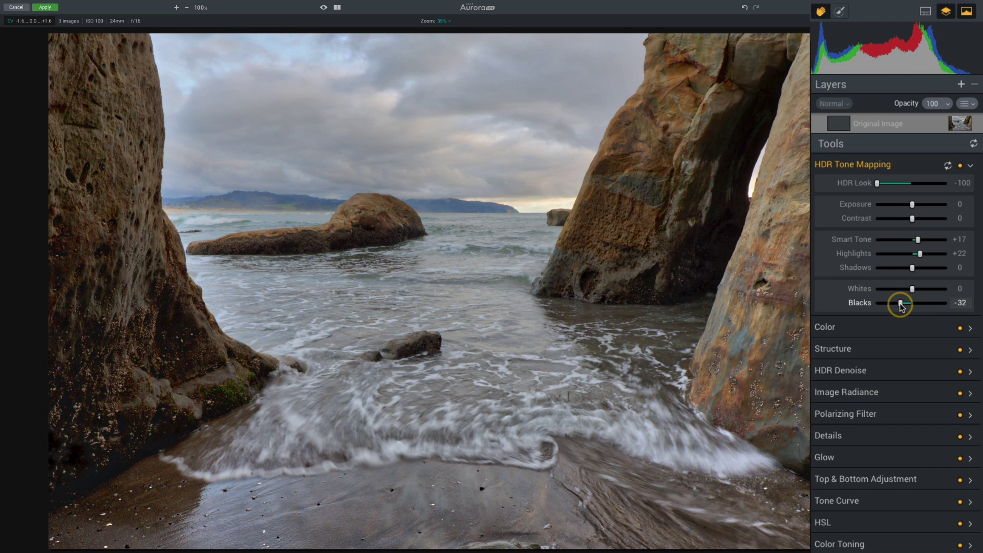
pyautogui.press('\\')
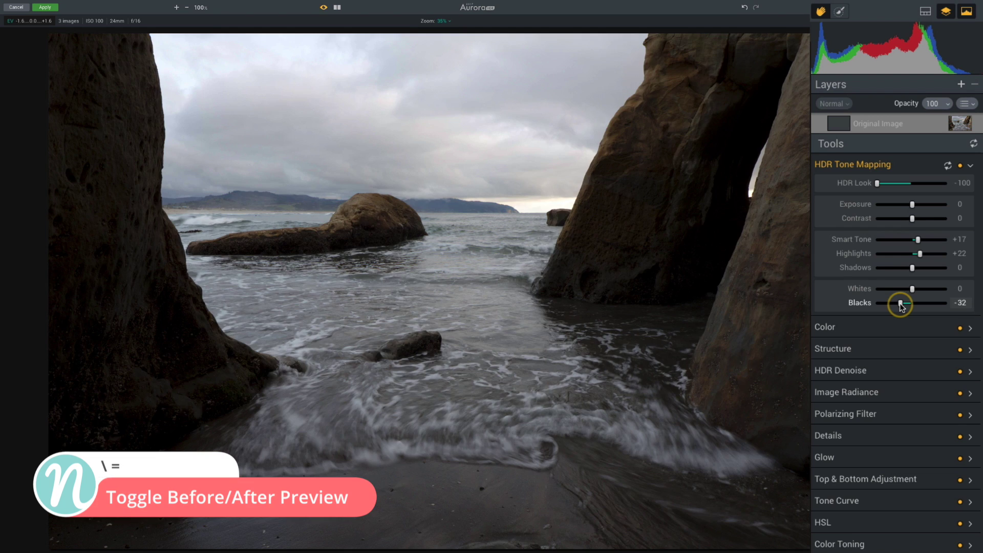
pyautogui.press('\\')
pyautogui.press('\\')
pyautogui.press('\\')
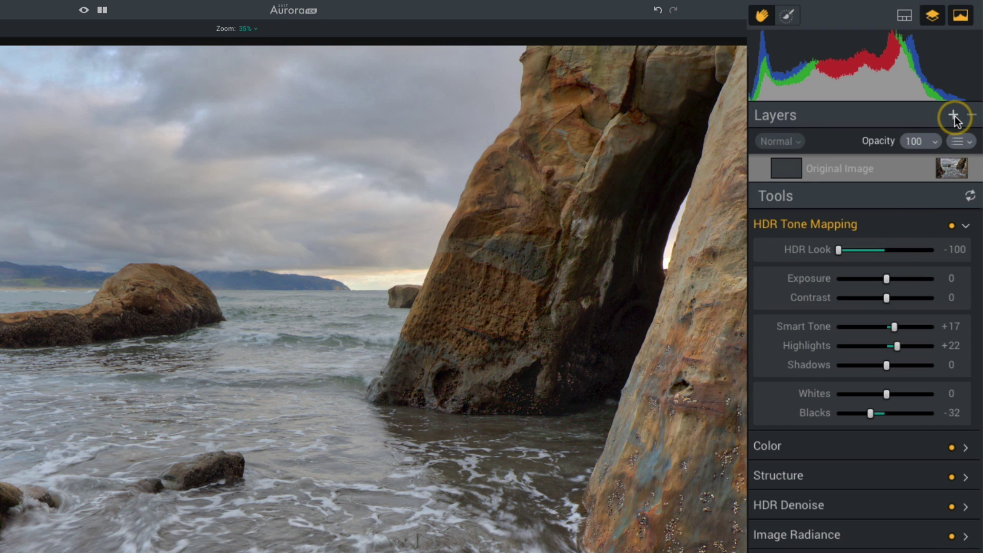
# Add an Adjustment Layer from the Layers panel's + menu, creating Layer 1.
pyautogui.click(954, 116)
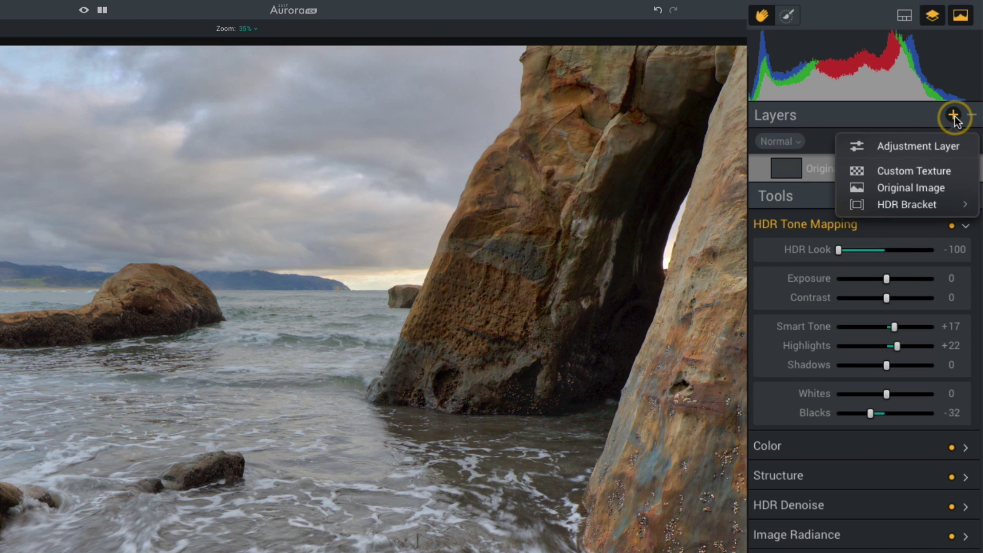
pyautogui.click(940, 144)
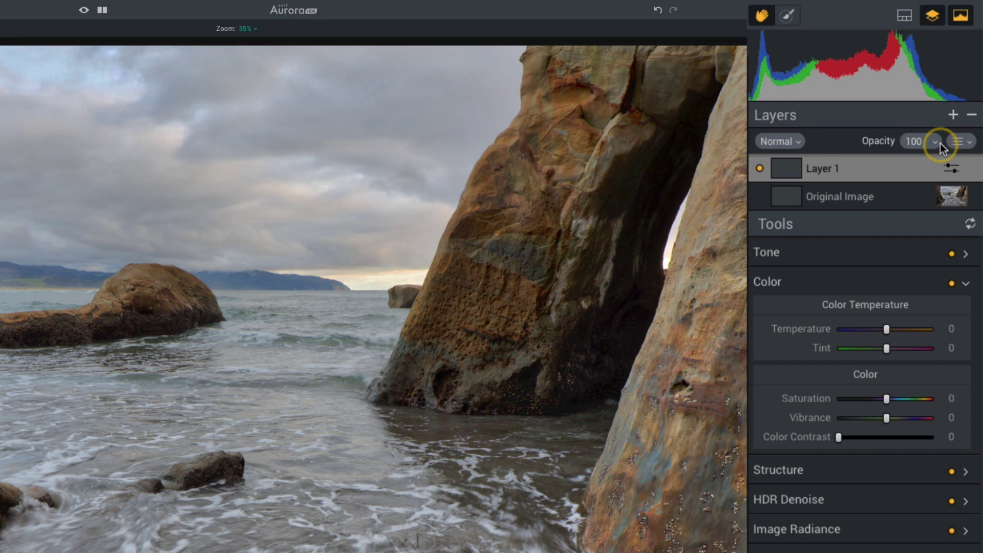
pyautogui.moveTo(860, 70)
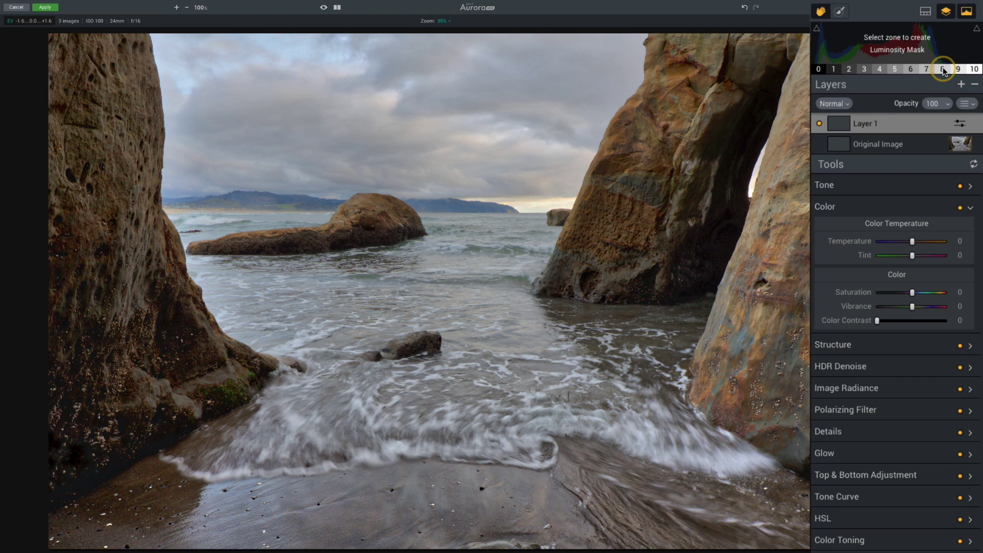
pyautogui.moveTo(944, 70)
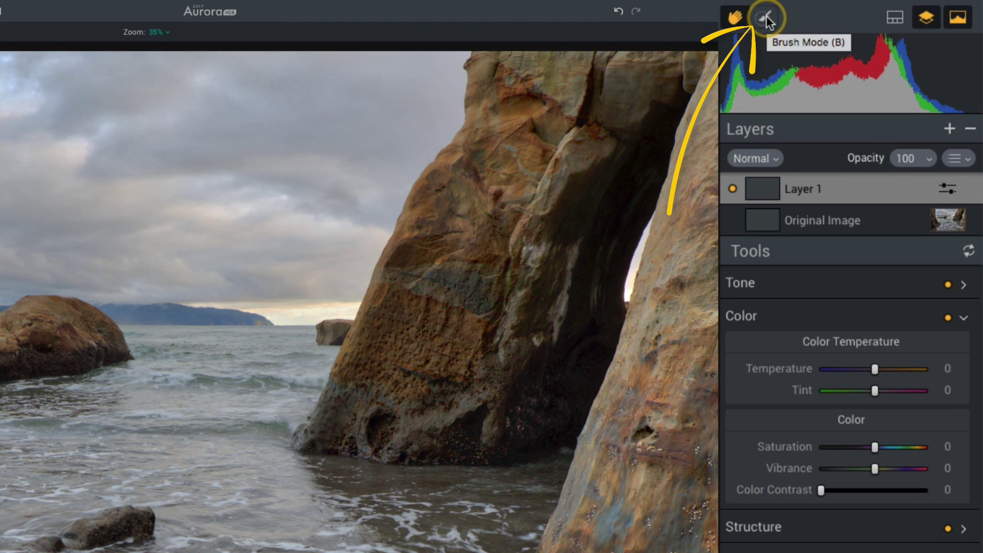
# In Brush Mode, open Luminosity Masking and select zones 0, 1, 2 and 3.
pyautogui.click(766, 18)
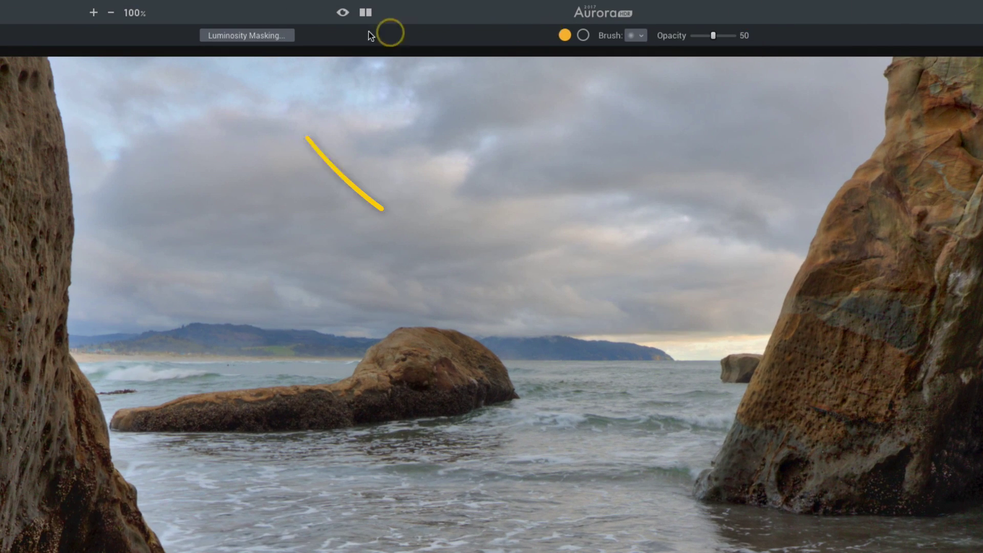
pyautogui.click(279, 34)
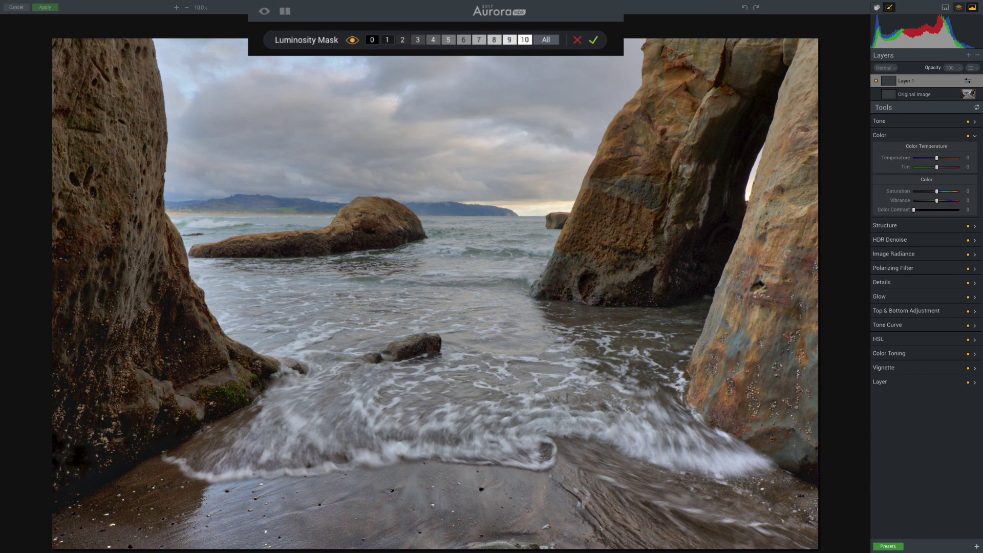
pyautogui.click(372, 39)
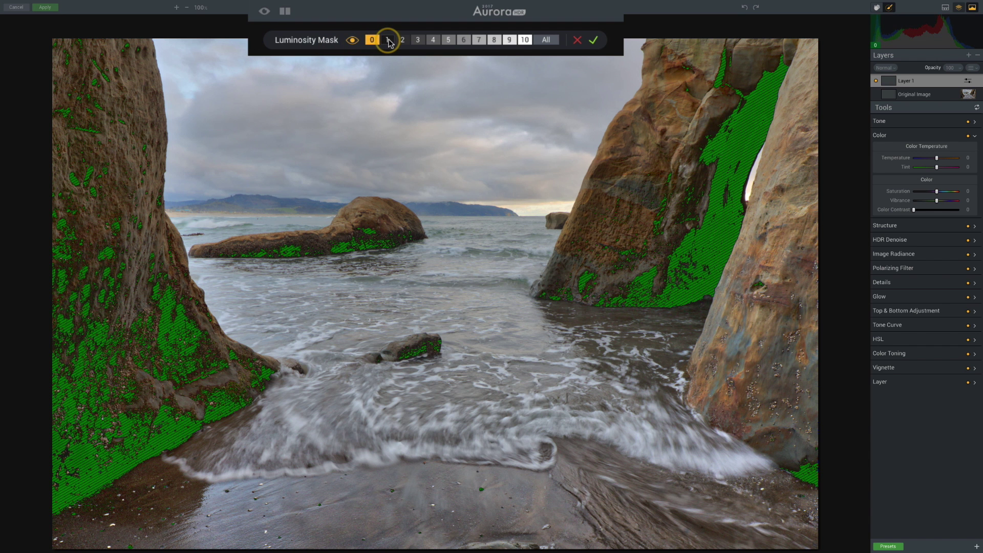
pyautogui.click(388, 40)
pyautogui.click(403, 40)
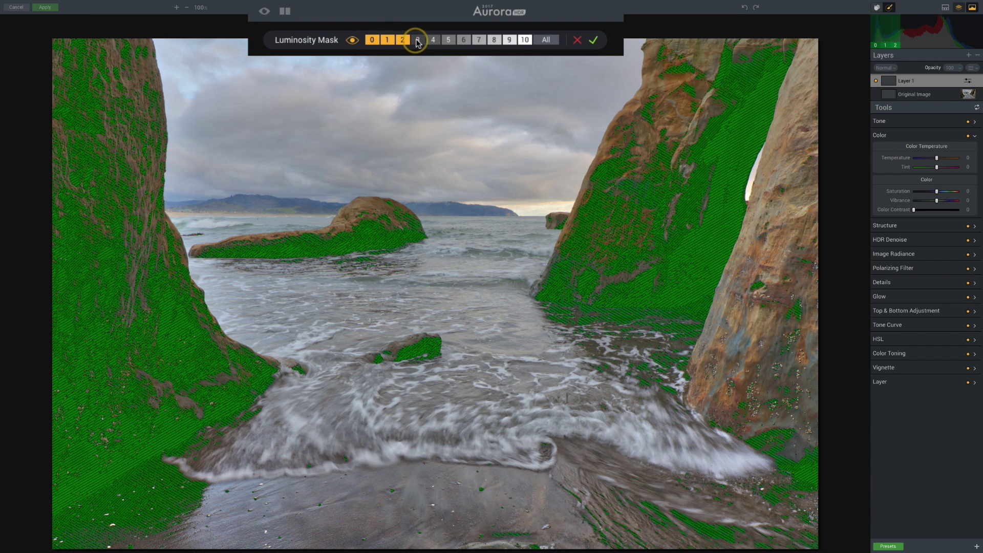
pyautogui.click(417, 40)
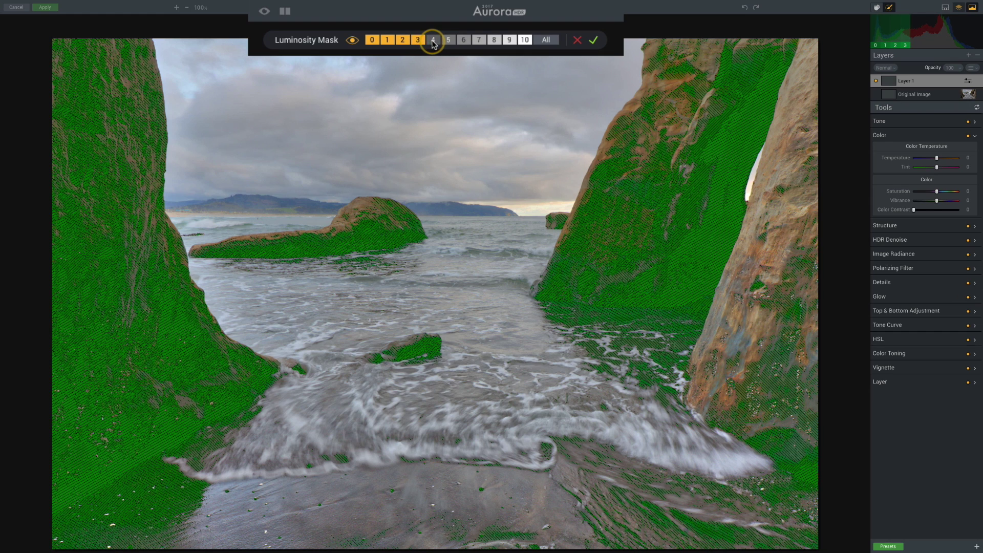
# Leave zone 4 out, check the mask overlay, and confirm the luminosity mask.
pyautogui.click(433, 40)
pyautogui.click(432, 40)
pyautogui.click(433, 40)
pyautogui.click(433, 40)
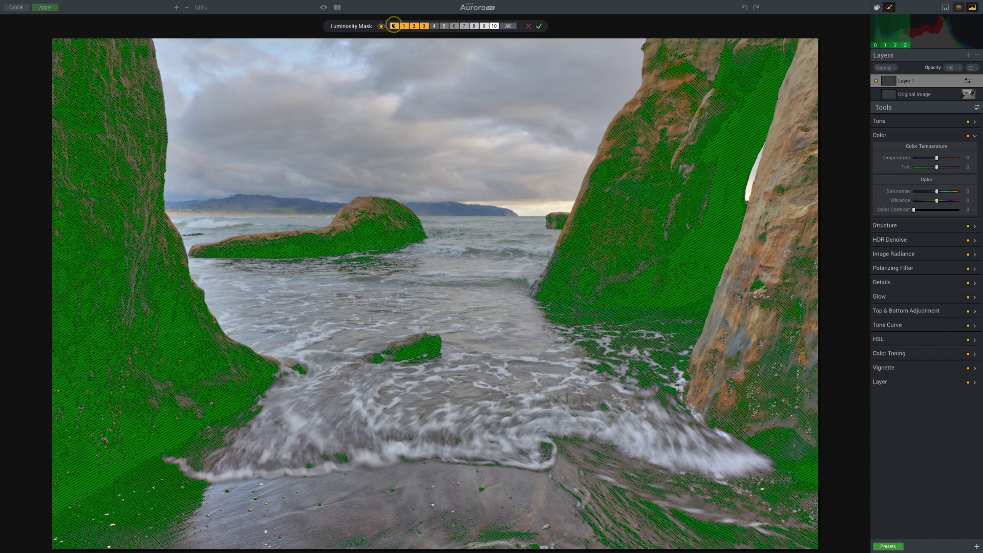
pyautogui.click(382, 27)
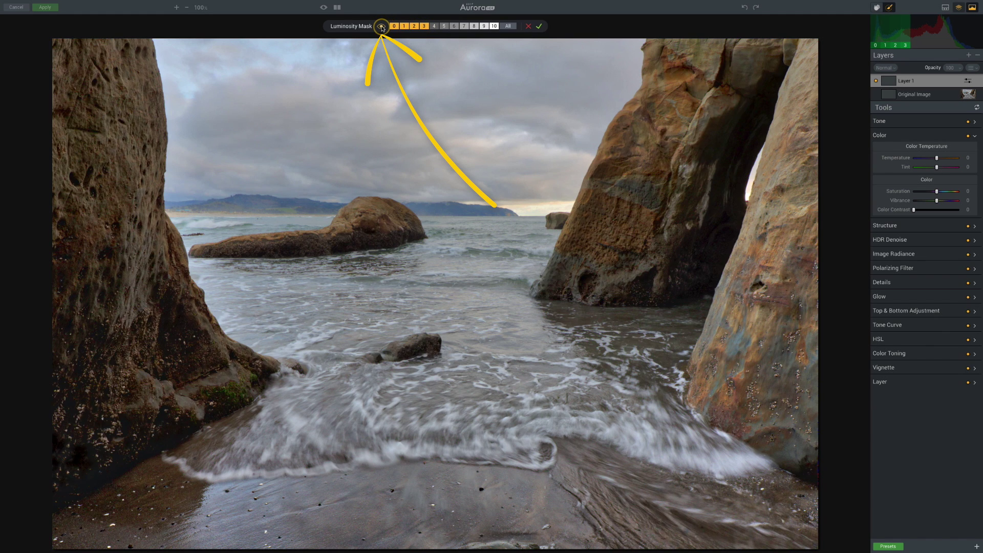
pyautogui.click(382, 27)
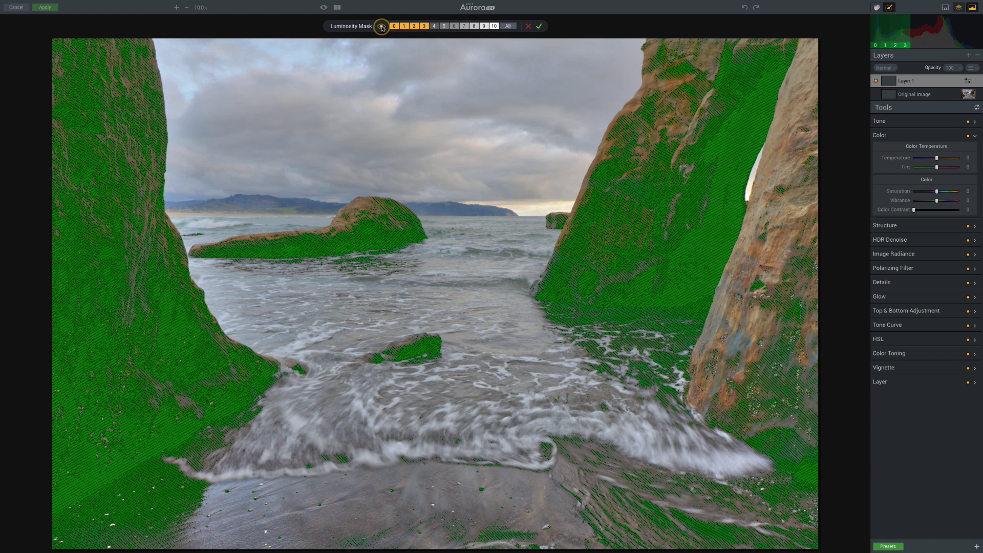
pyautogui.click(539, 26)
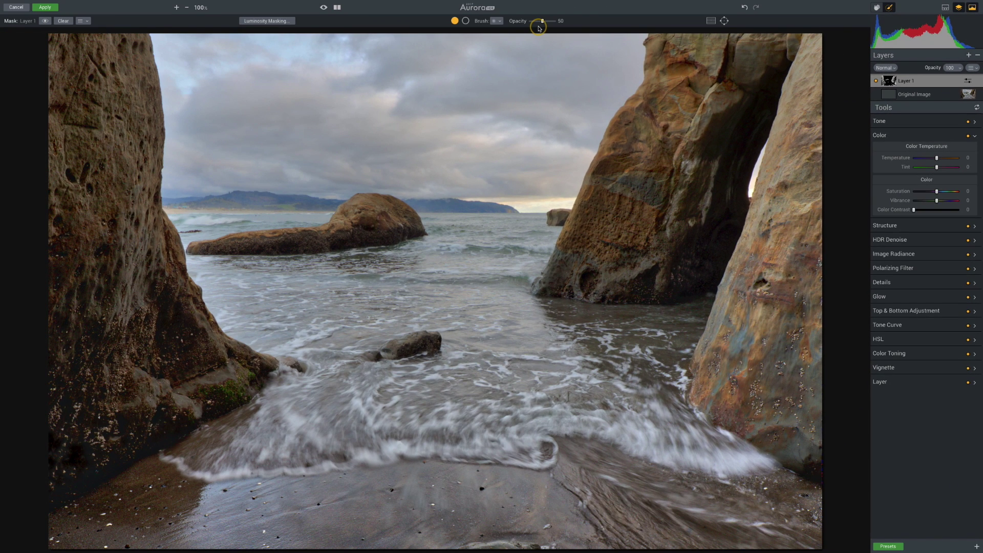
# Reveal the presets collection and open its category list.
pyautogui.hotkey('ctrl', 'shift', 'p')
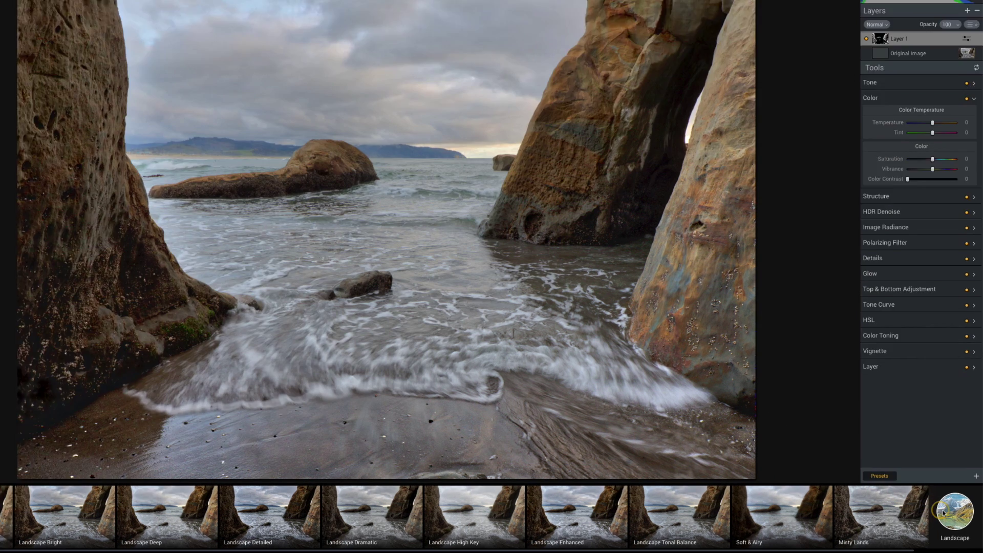
pyautogui.click(958, 515)
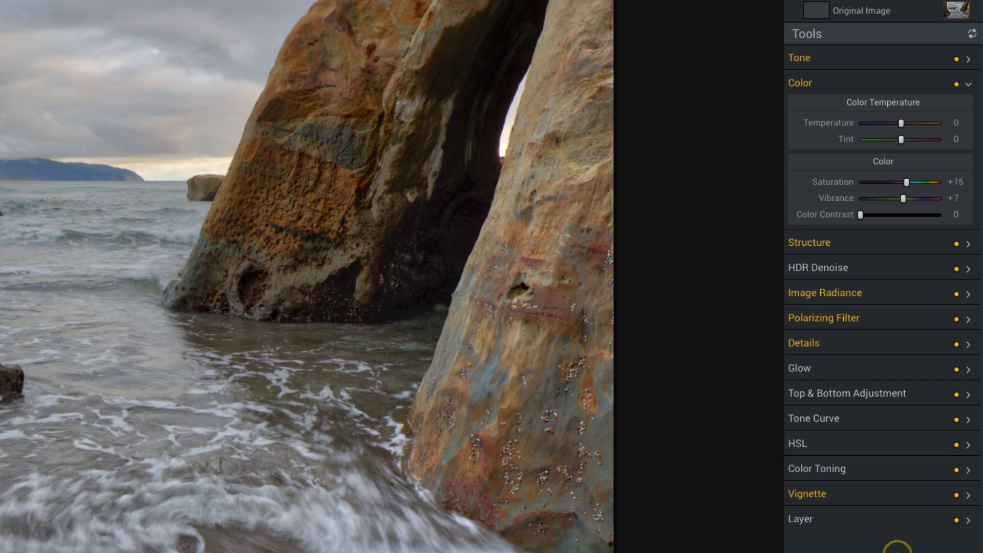
# Reset Layer 1's vignette (Amount −17, Size +57) back to its default settings.
pyautogui.click(883, 494)
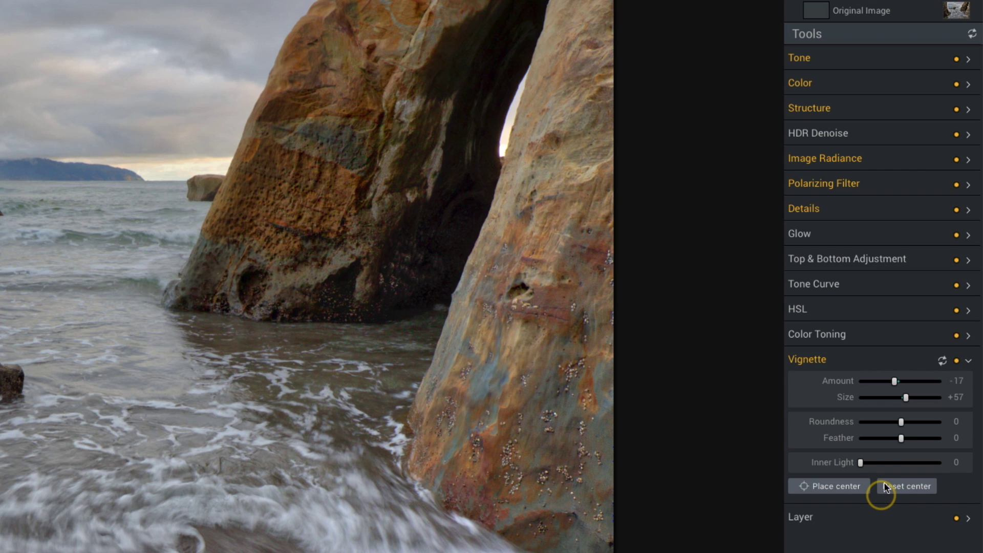
pyautogui.click(944, 362)
pyautogui.click(894, 362)
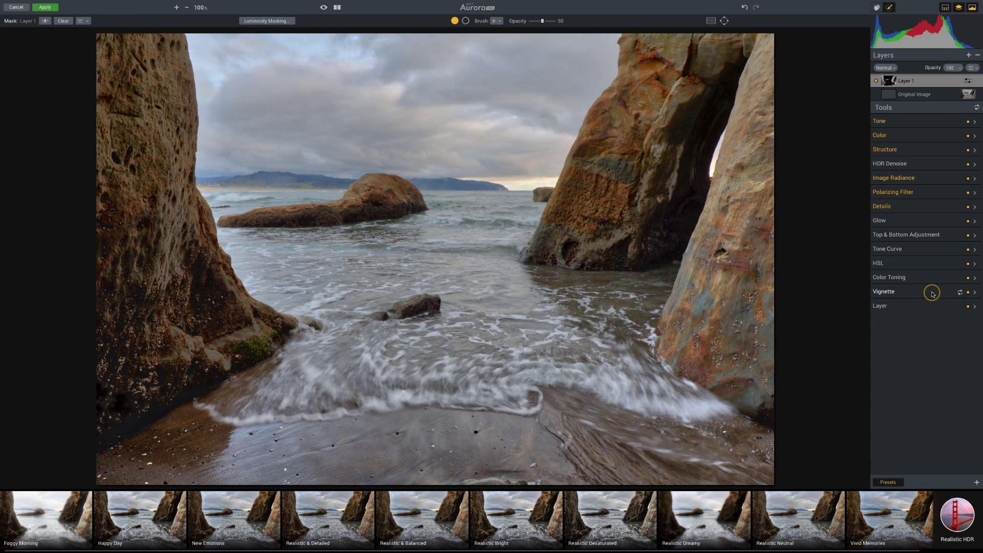
pyautogui.press('\\')
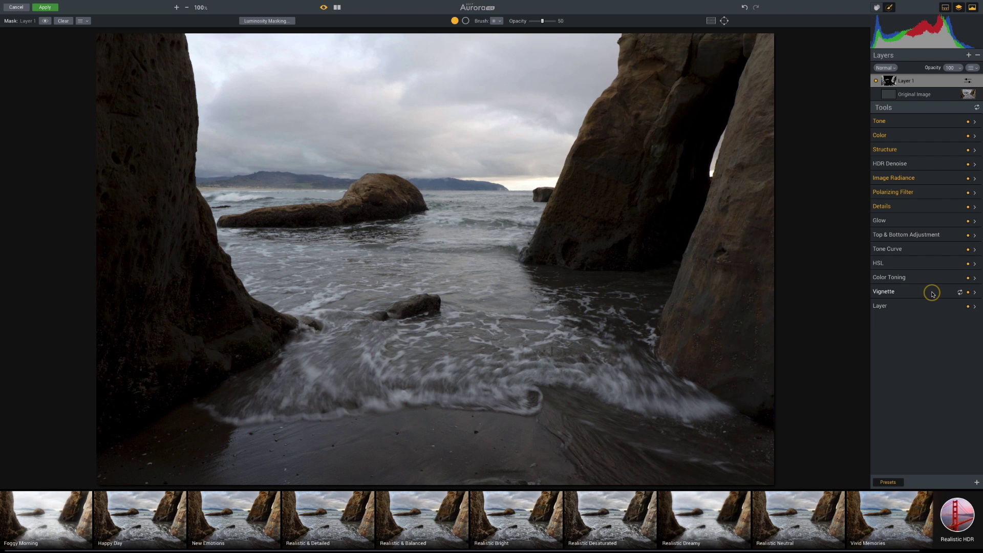
pyautogui.press('\\')
pyautogui.press('\\')
pyautogui.press('\\')
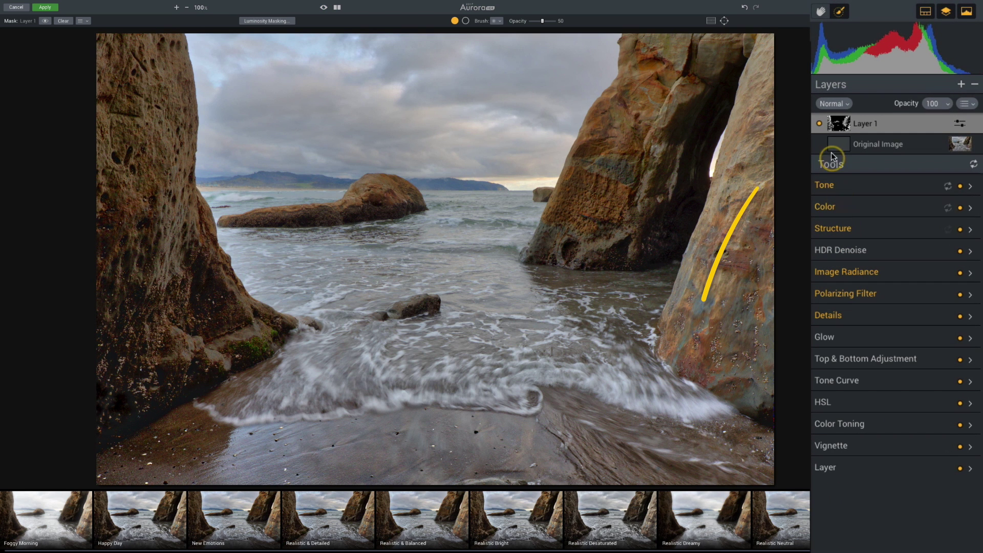
pyautogui.click(821, 125)
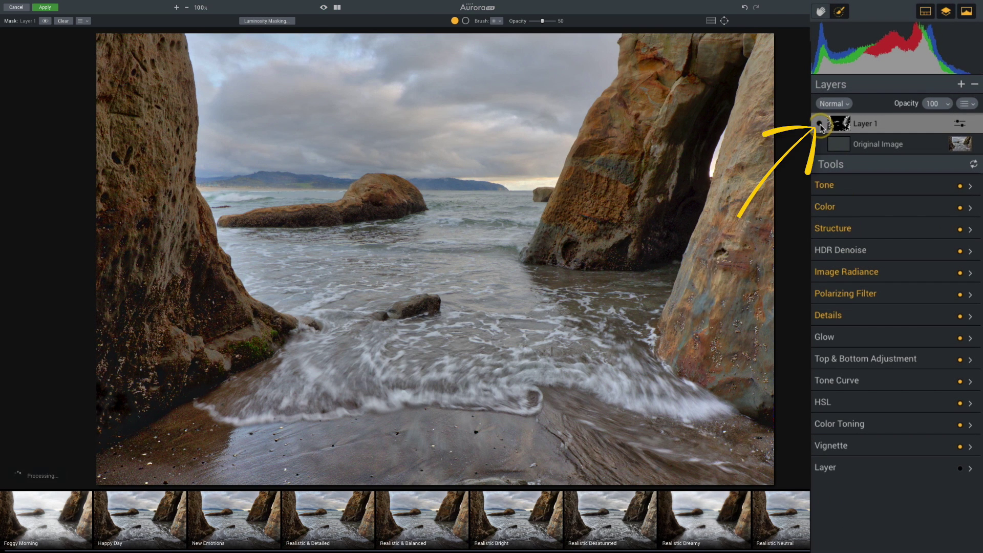
pyautogui.click(820, 125)
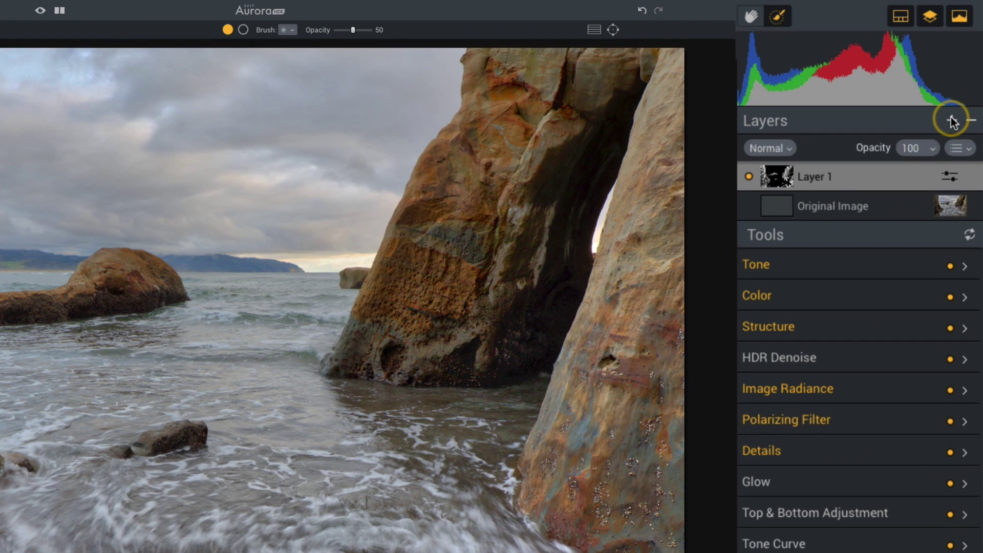
# Add adjustment Layer 2 with a luminosity mask limited to brightness levels 6 through 10.
pyautogui.click(962, 84)
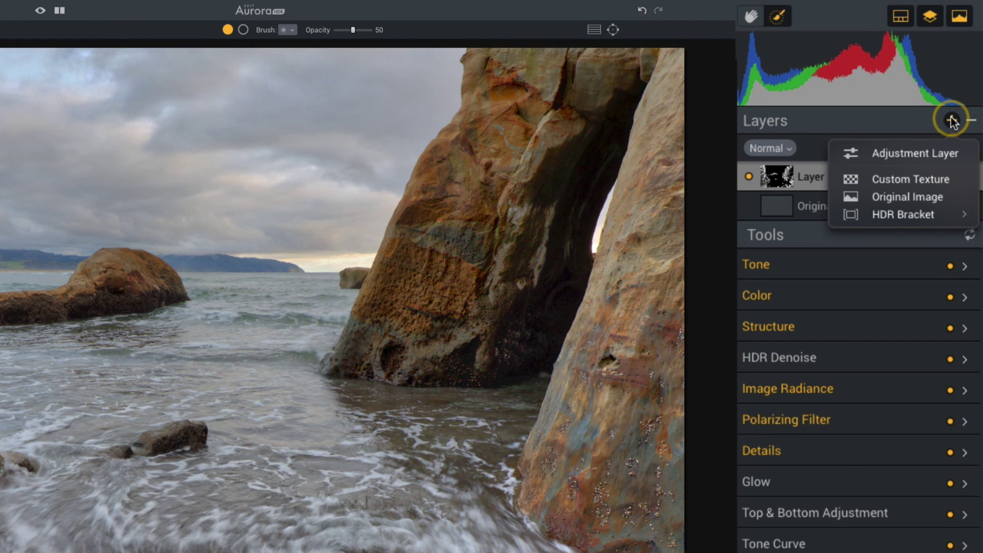
pyautogui.click(944, 152)
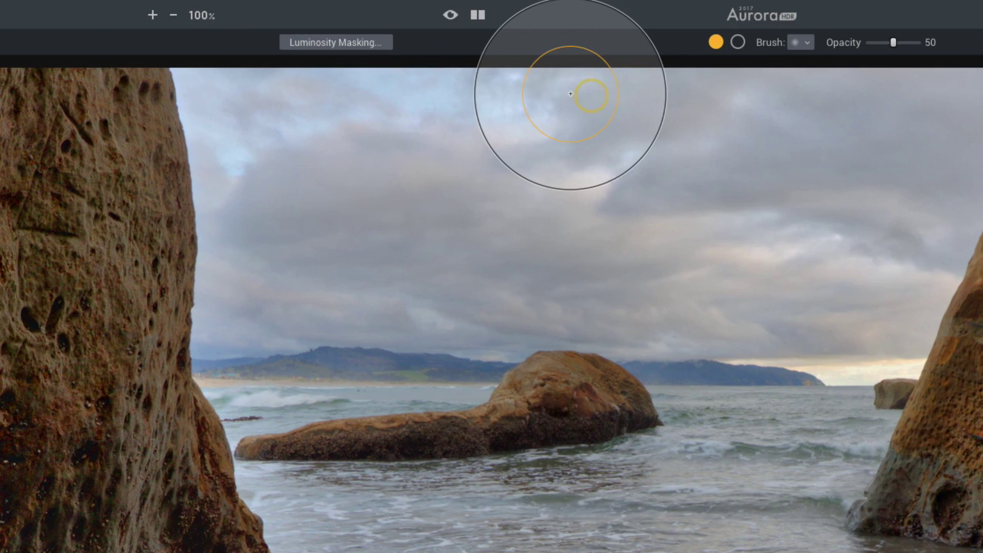
pyautogui.click(352, 41)
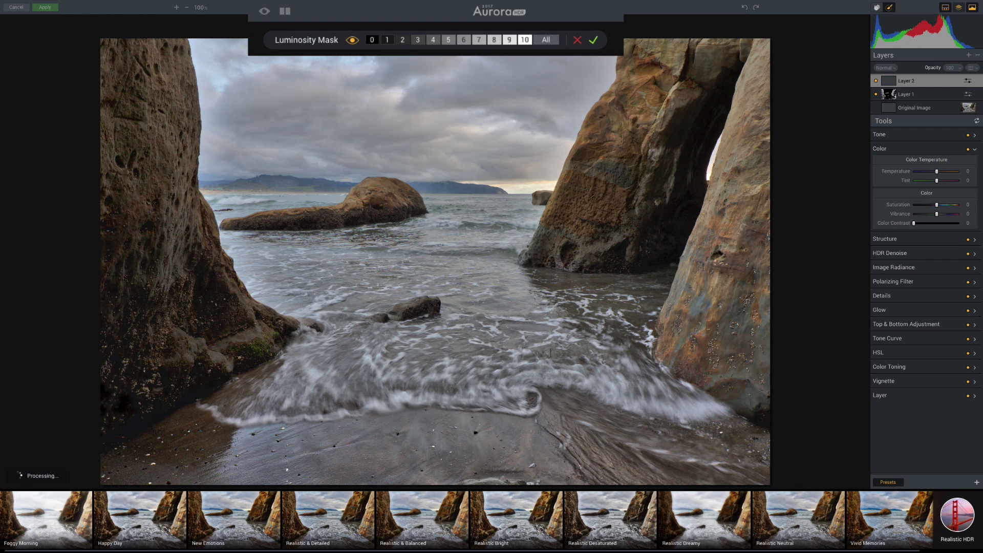
pyautogui.click(525, 41)
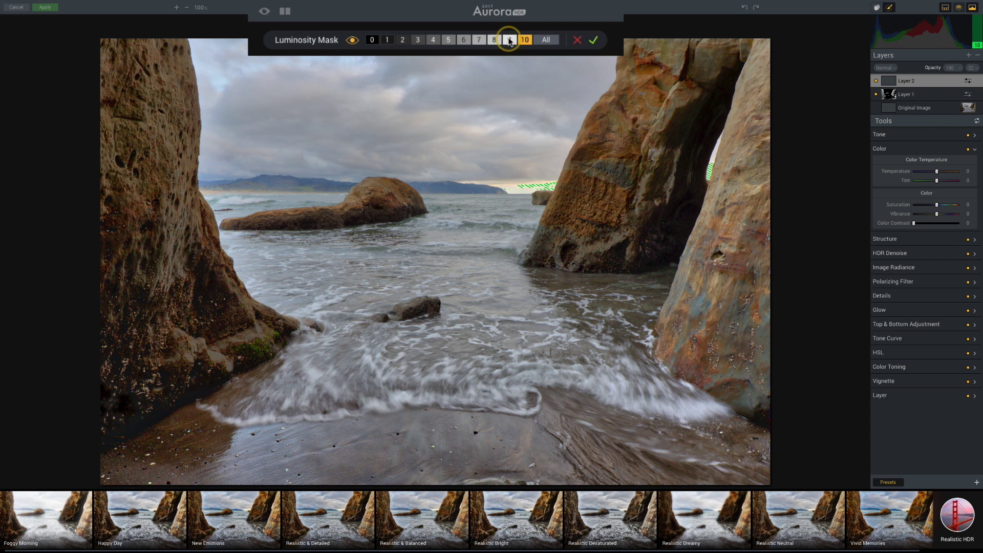
pyautogui.click(494, 40)
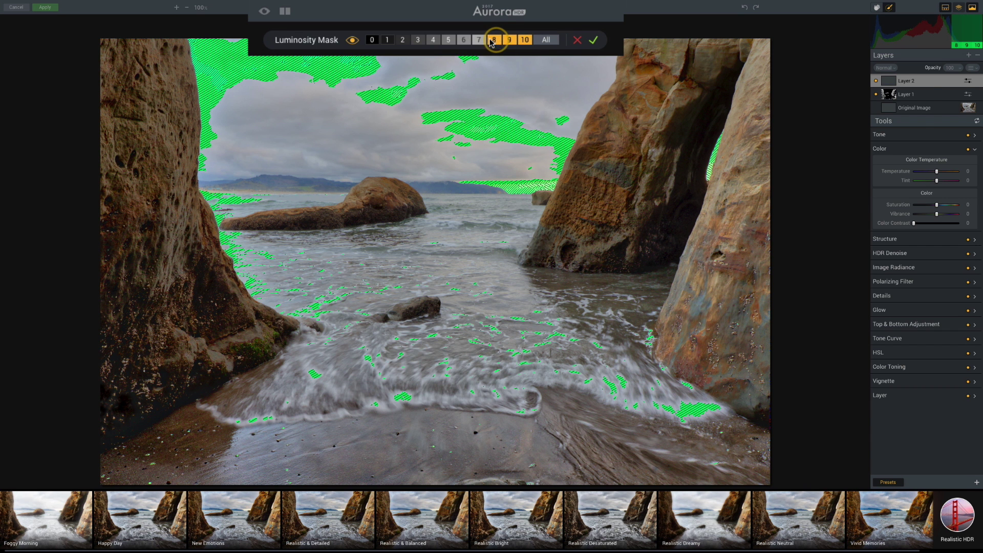
pyautogui.click(476, 41)
pyautogui.click(461, 40)
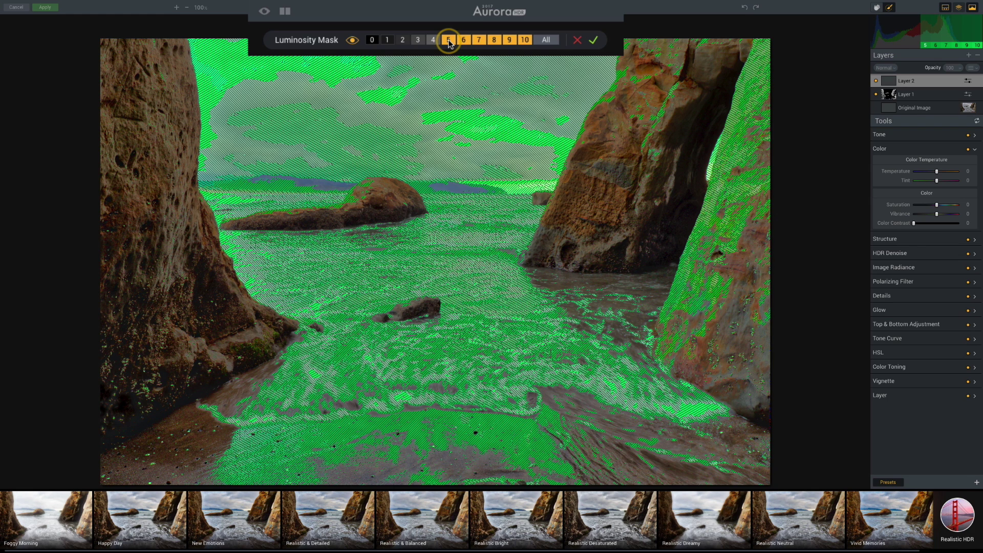
pyautogui.click(447, 41)
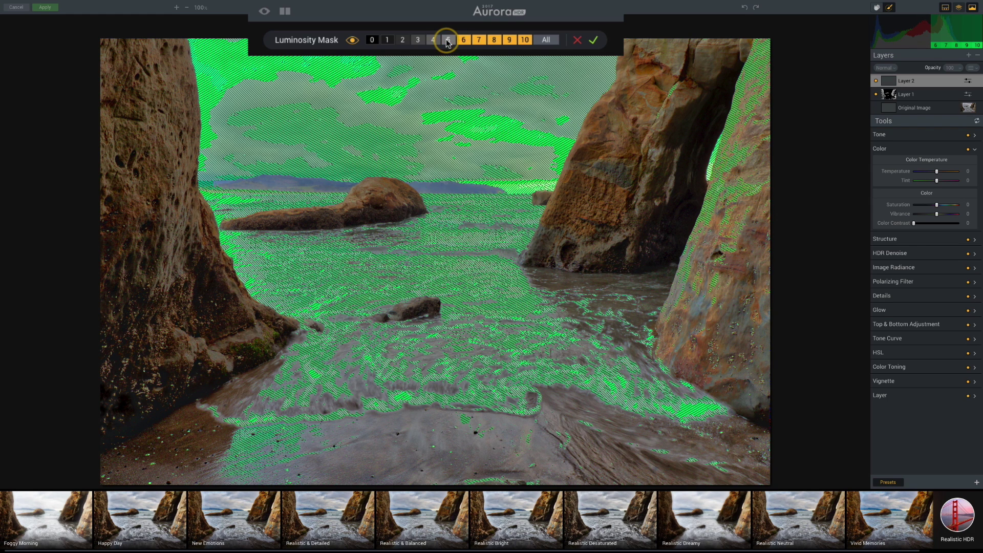
pyautogui.click(538, 27)
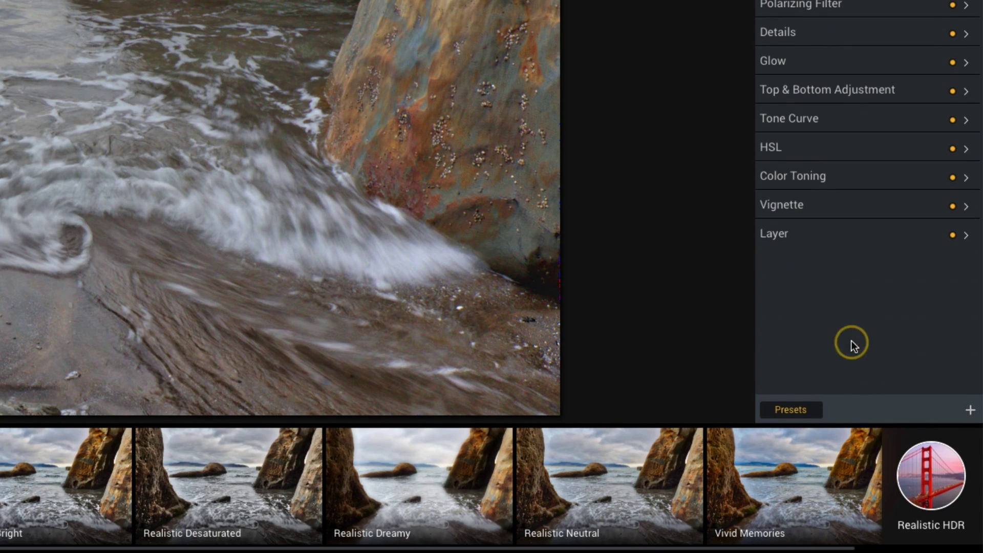
# Apply the Landscape High Key preset from the Landscape category to Layer 2.
pyautogui.click(930, 480)
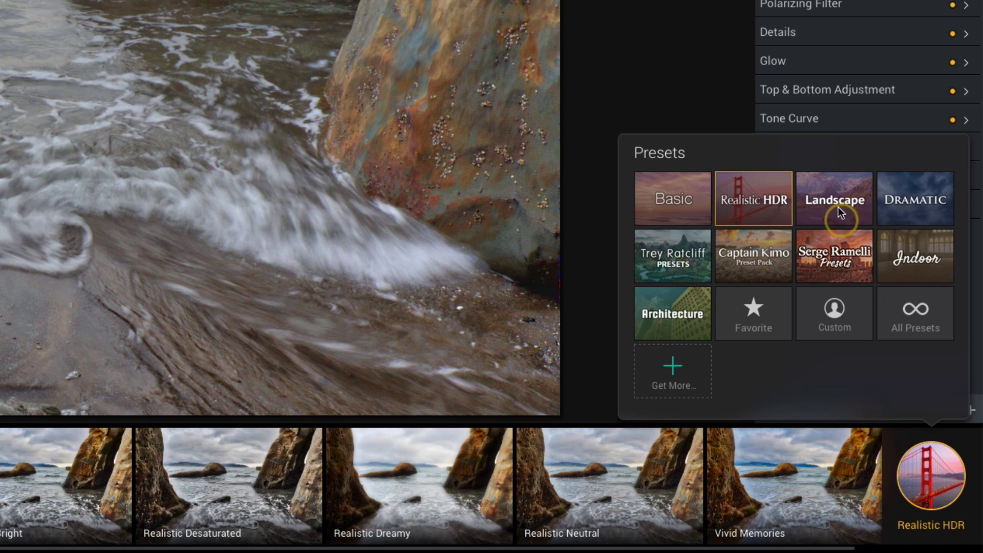
pyautogui.click(835, 192)
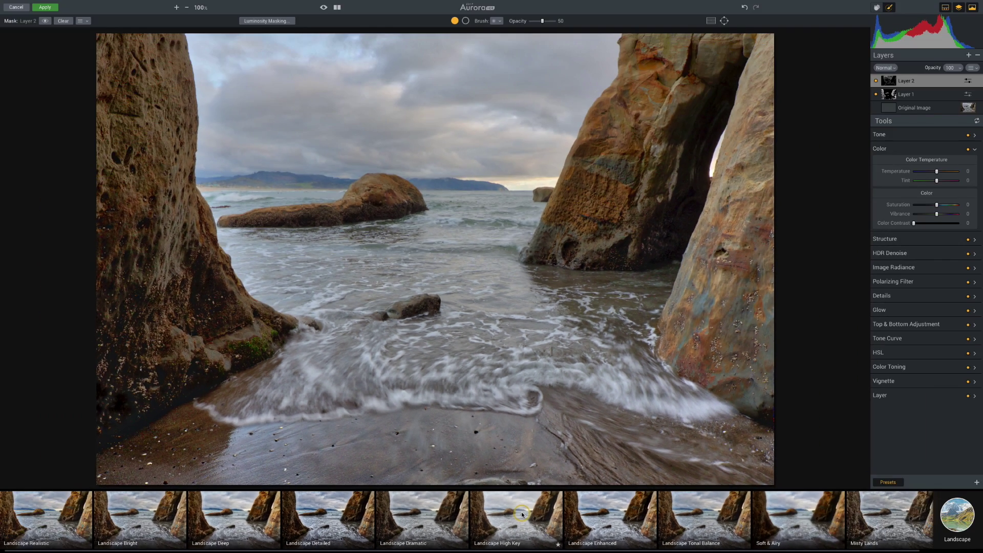
pyautogui.click(552, 471)
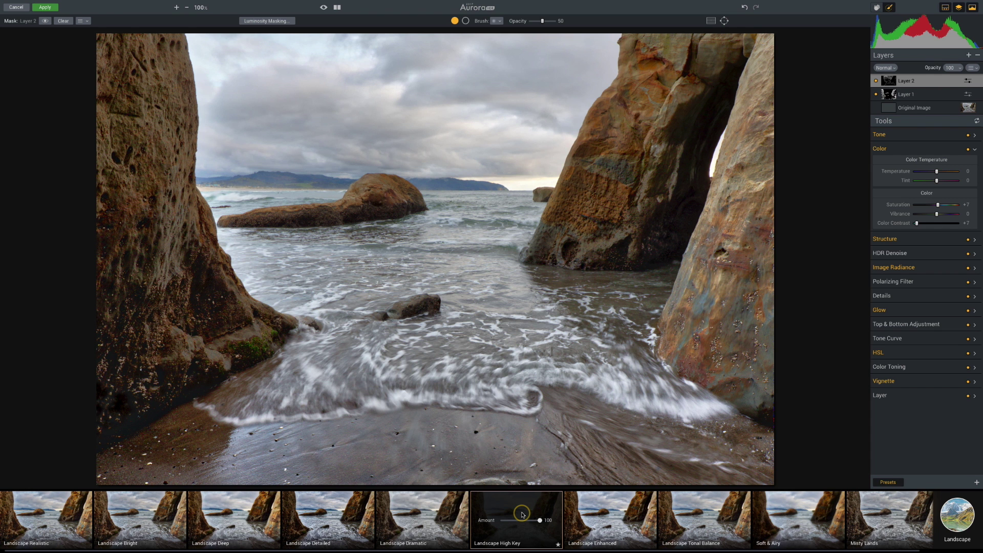
pyautogui.hotkey('ctrl', 'p')
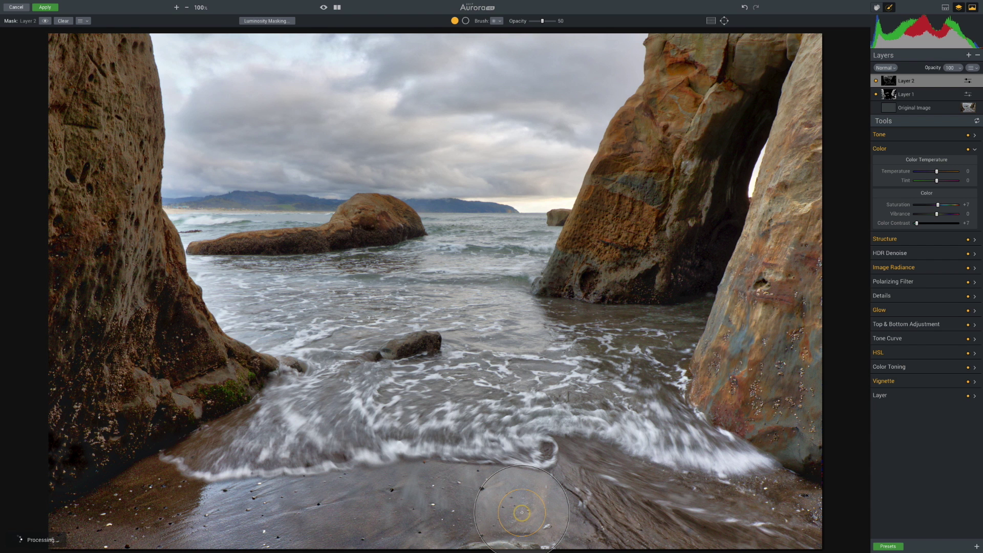
pyautogui.press('super+minus')
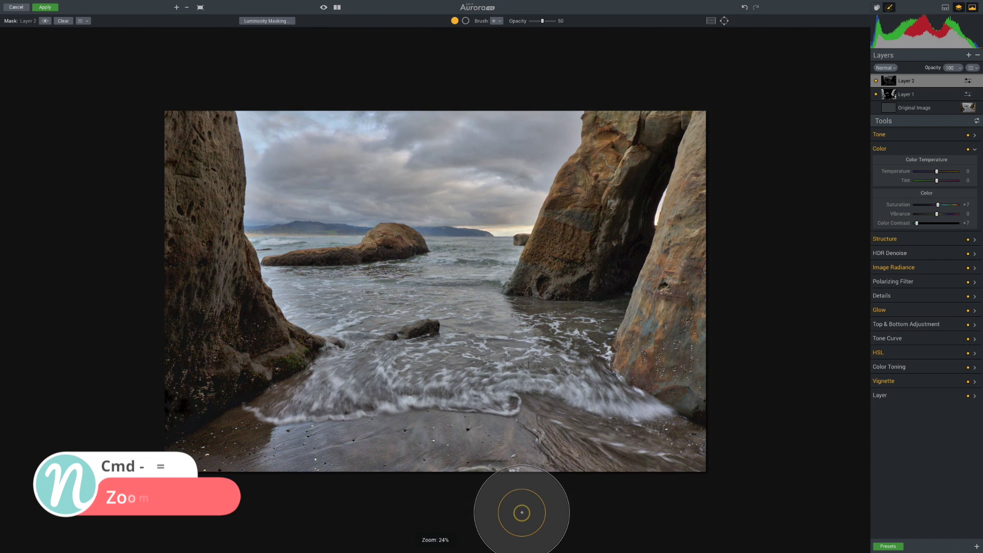
pyautogui.press('super+minus')
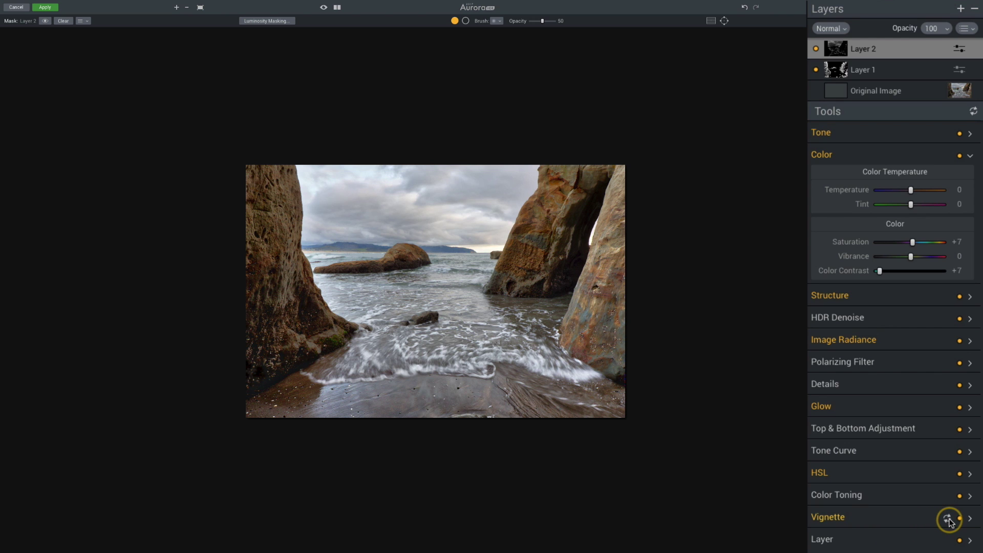
# Reset Layer 2's vignette and set its Polarizing Filter Amount to +81, toggling it to compare.
pyautogui.click(948, 519)
pyautogui.click(890, 363)
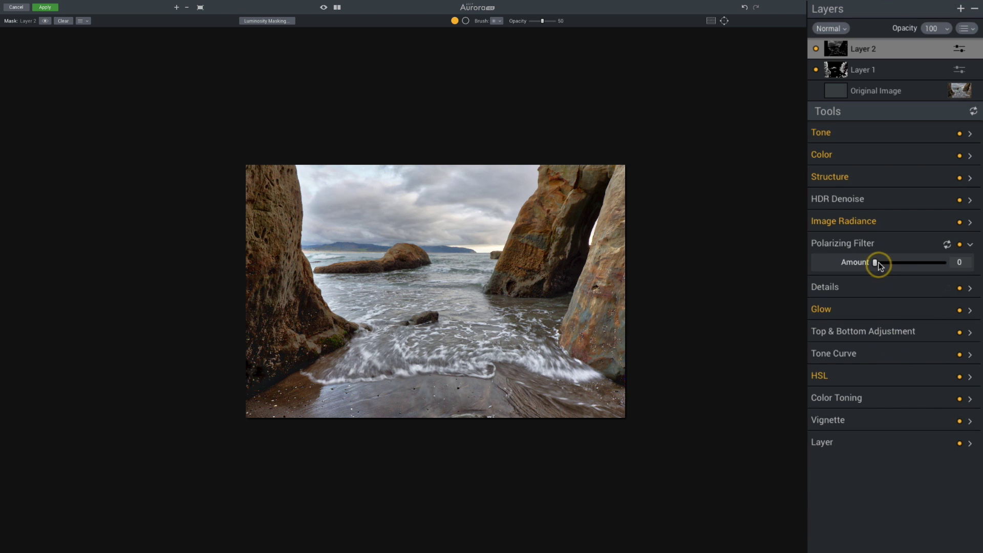
pyautogui.moveTo(877, 263); pyautogui.dragTo(934, 263)
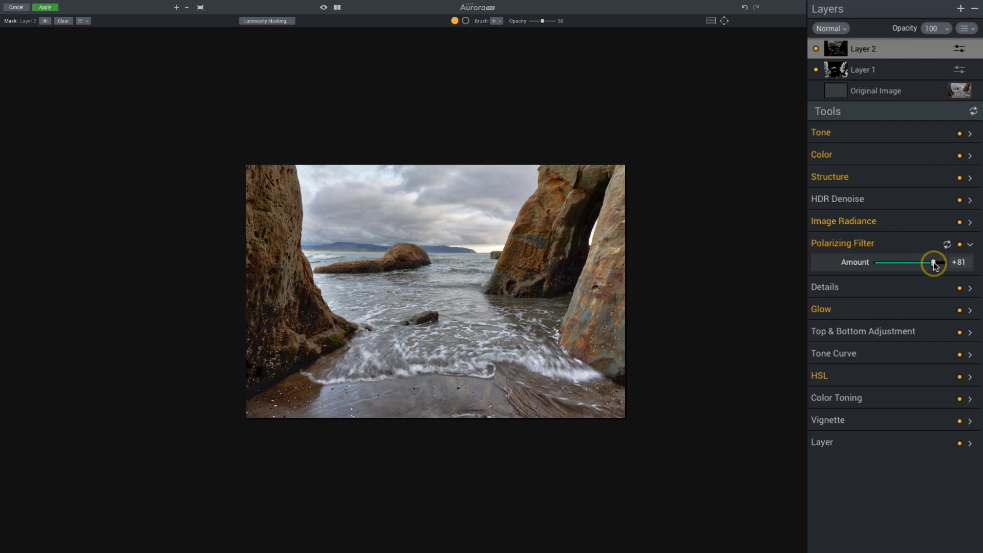
pyautogui.click(960, 245)
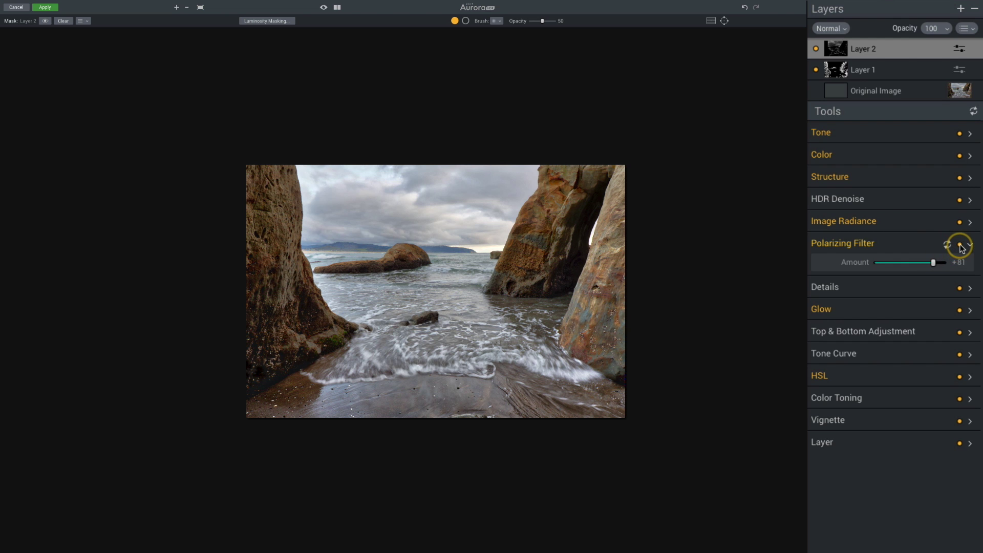
pyautogui.click(960, 245)
pyautogui.click(960, 245)
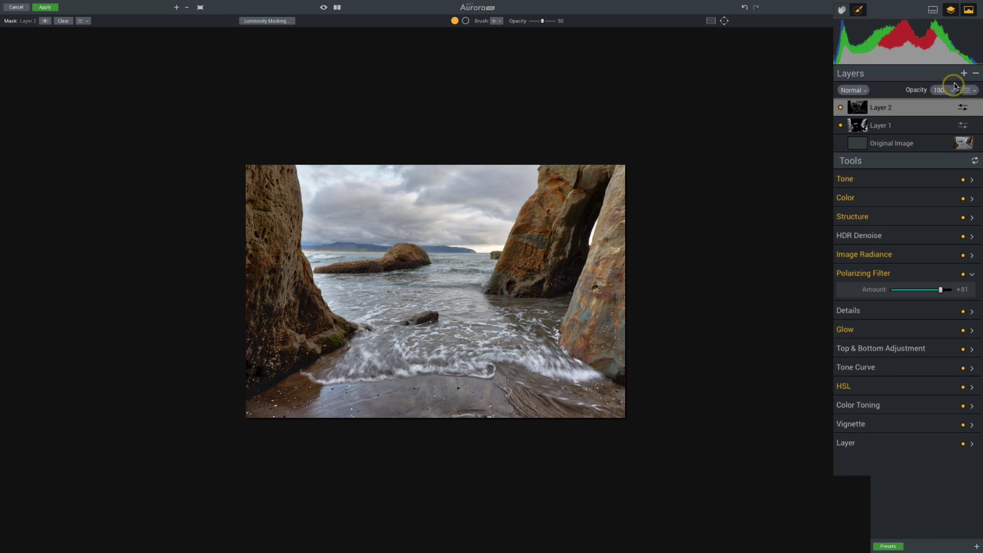
# Add a new adjustment layer, Layer 3, with Soft Light blend mode.
pyautogui.click(961, 86)
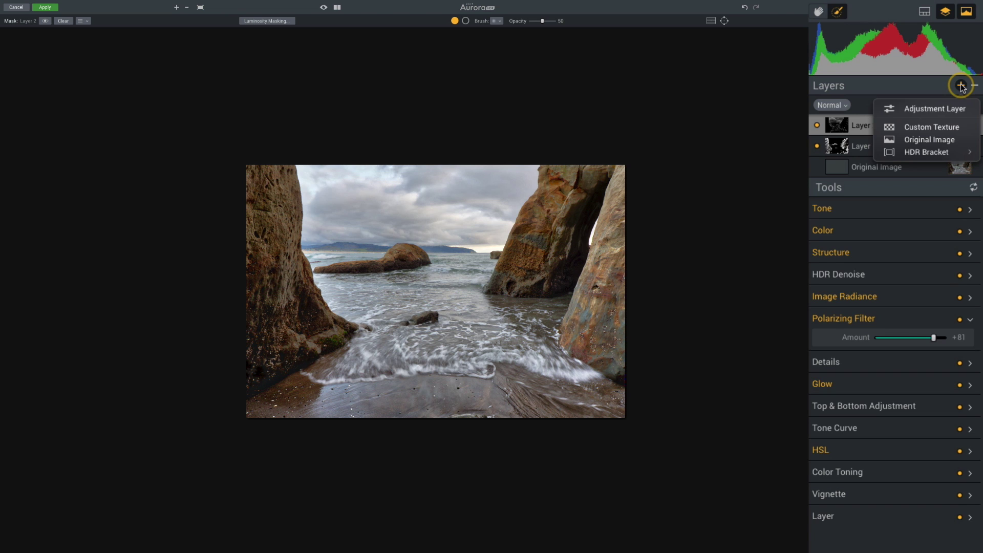
pyautogui.click(951, 109)
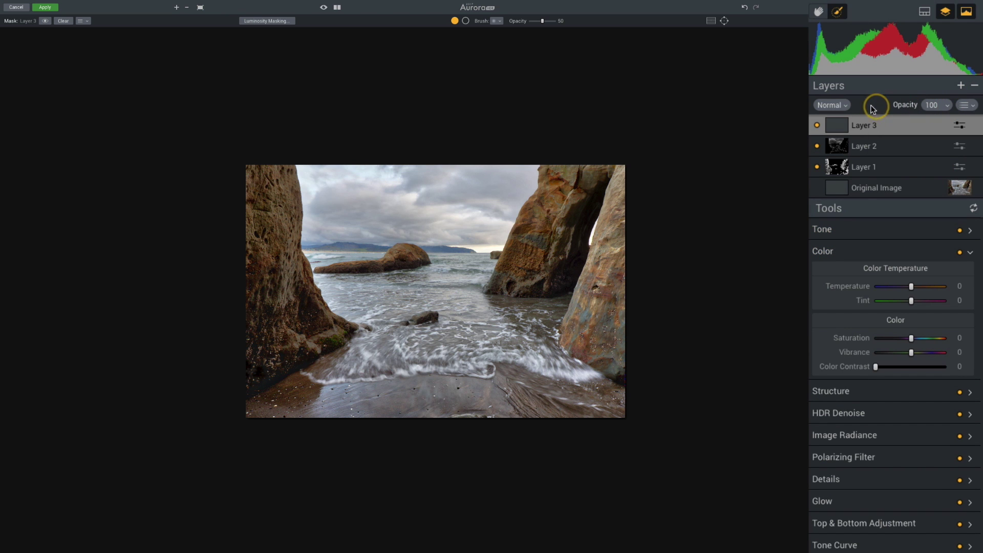
pyautogui.click(844, 106)
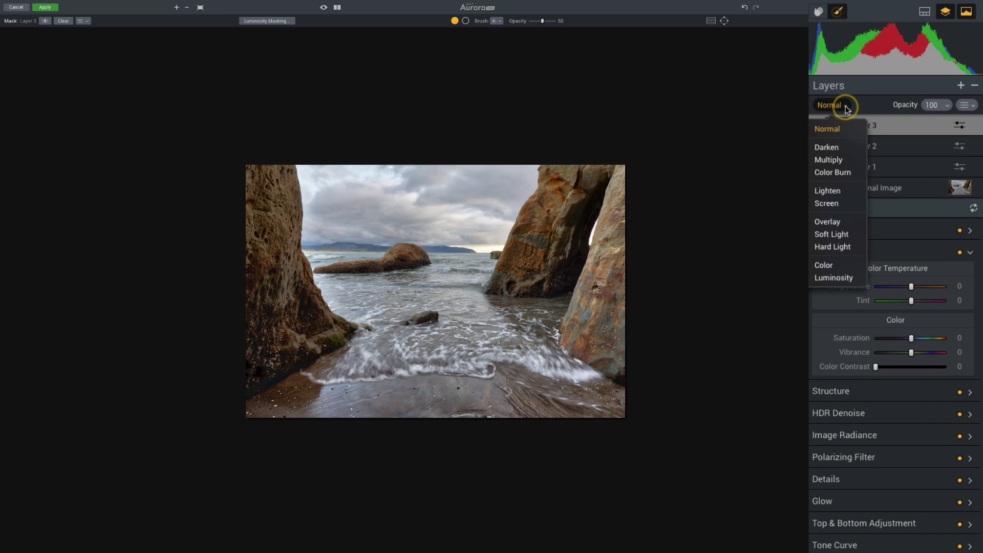
pyautogui.click(849, 234)
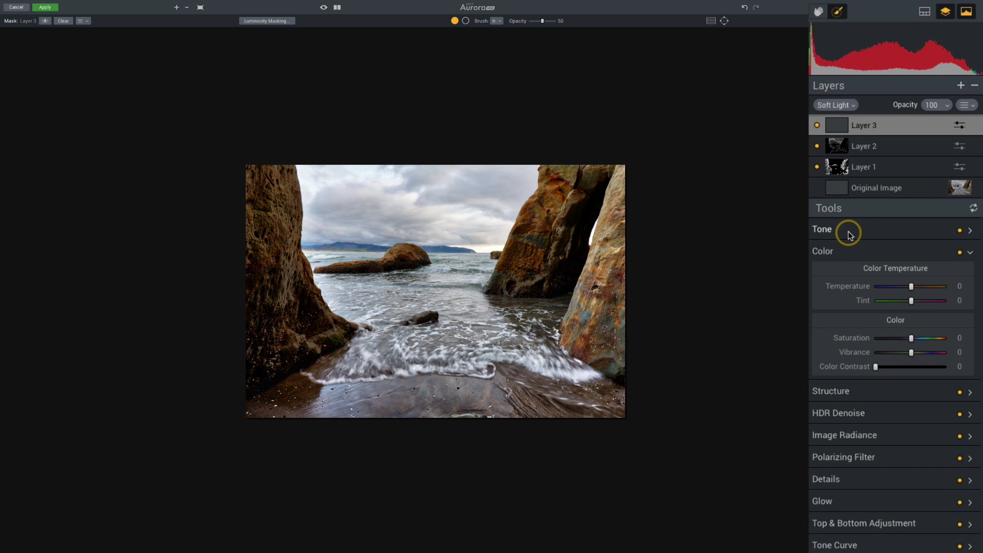
# Set Layer 3's Glow Amount to +64, toggling it off and on to compare.
pyautogui.click(854, 501)
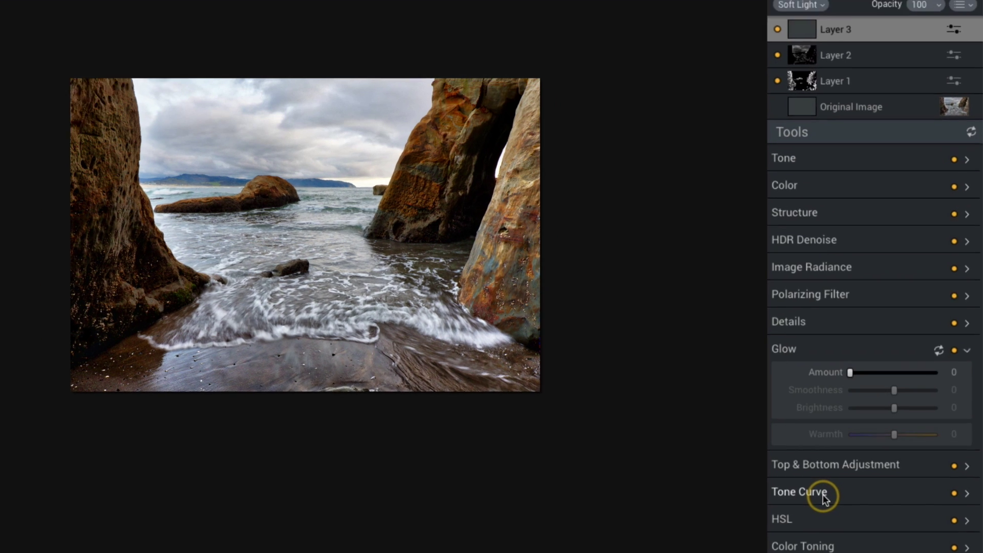
pyautogui.moveTo(853, 371); pyautogui.dragTo(906, 364)
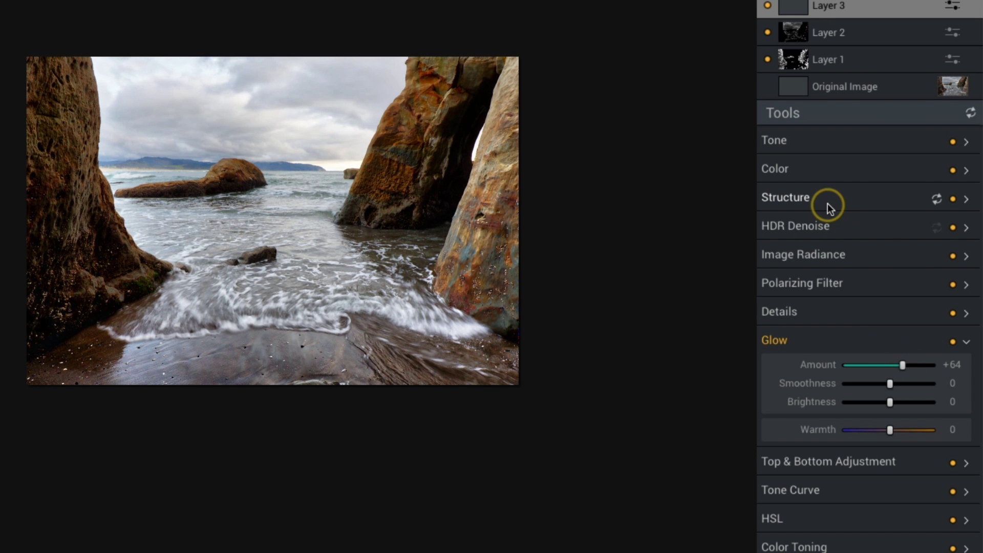
pyautogui.click(954, 343)
pyautogui.click(953, 343)
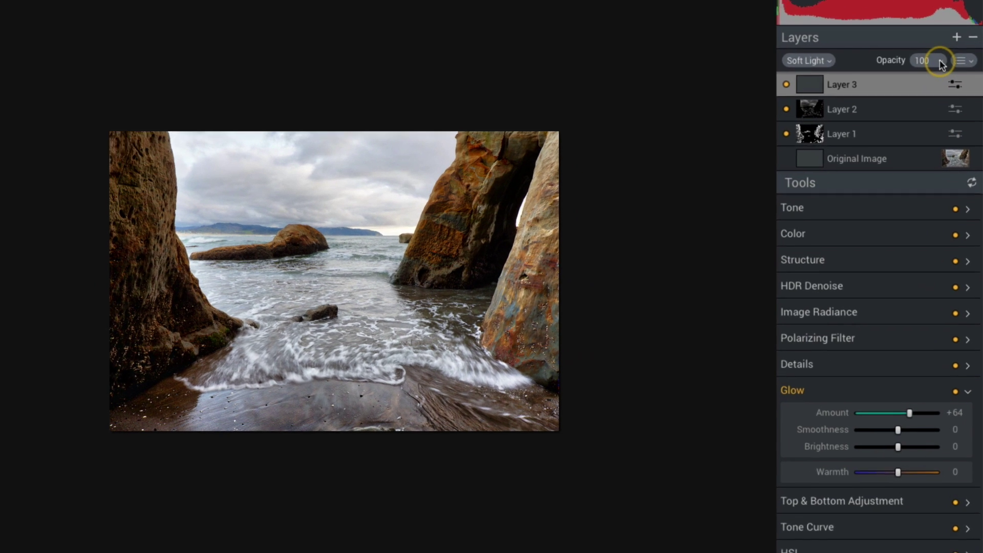
pyautogui.click(948, 107)
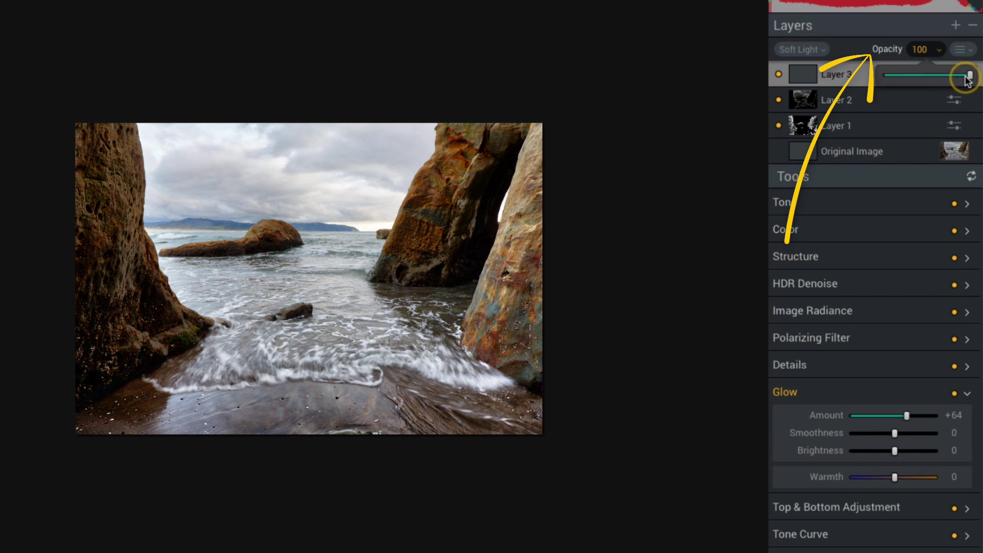
# Lower Layer 3's opacity to 30.
pyautogui.moveTo(970, 75); pyautogui.dragTo(910, 76)
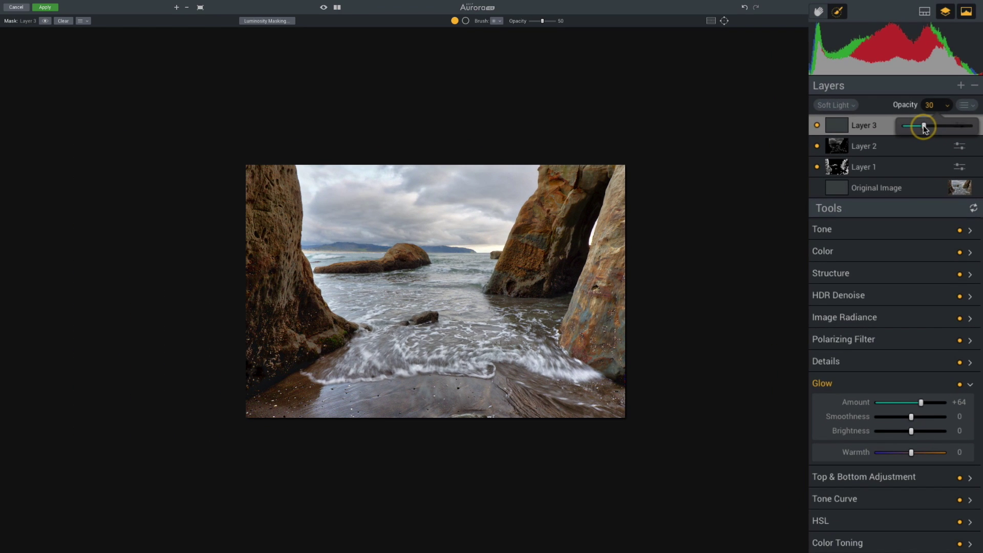
pyautogui.moveTo(925, 127); pyautogui.dragTo(924, 127)
pyautogui.click(816, 127)
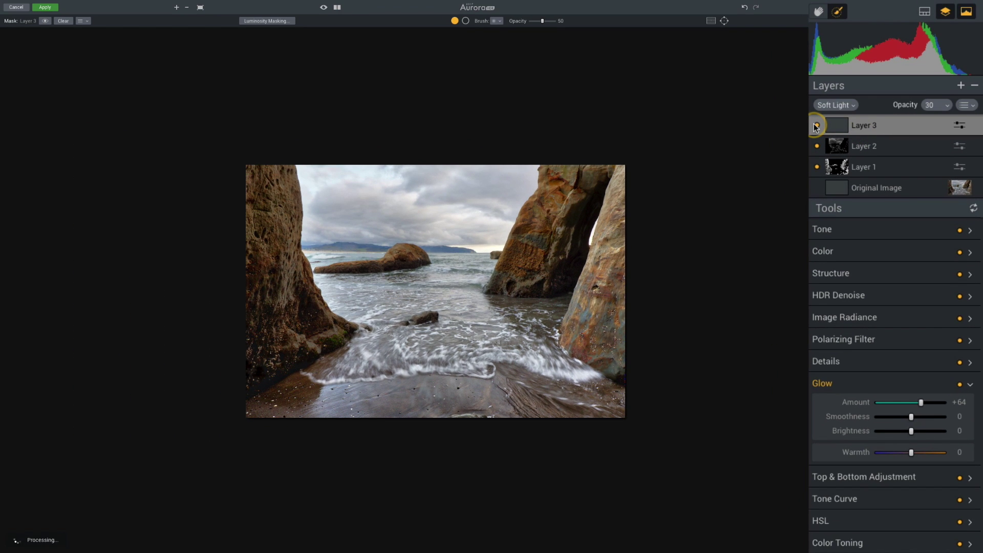
# Compare the photo with and without Layer 3, then apply the finished HDR to Lightroom.
pyautogui.click(817, 126)
pyautogui.click(818, 126)
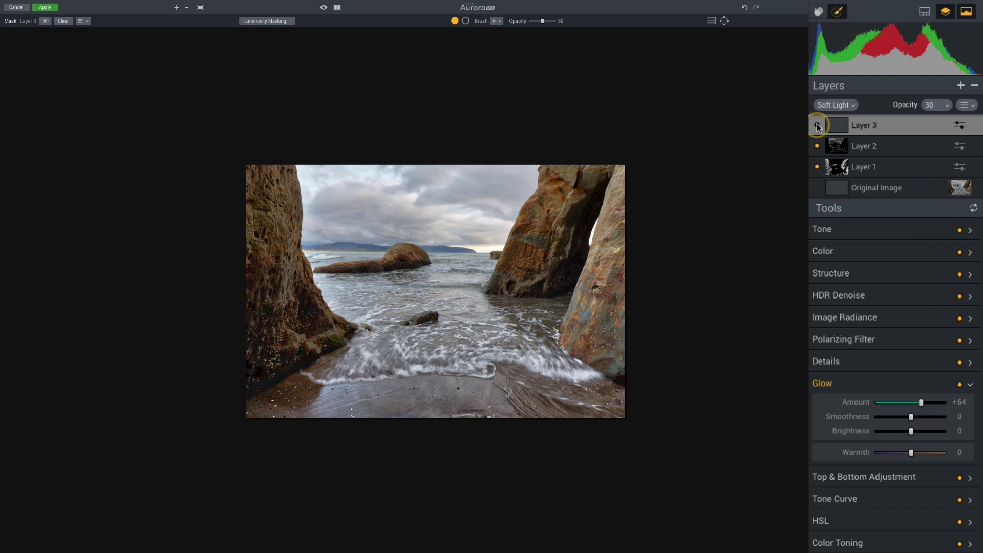
pyautogui.click(818, 126)
pyautogui.click(818, 126)
pyautogui.click(817, 126)
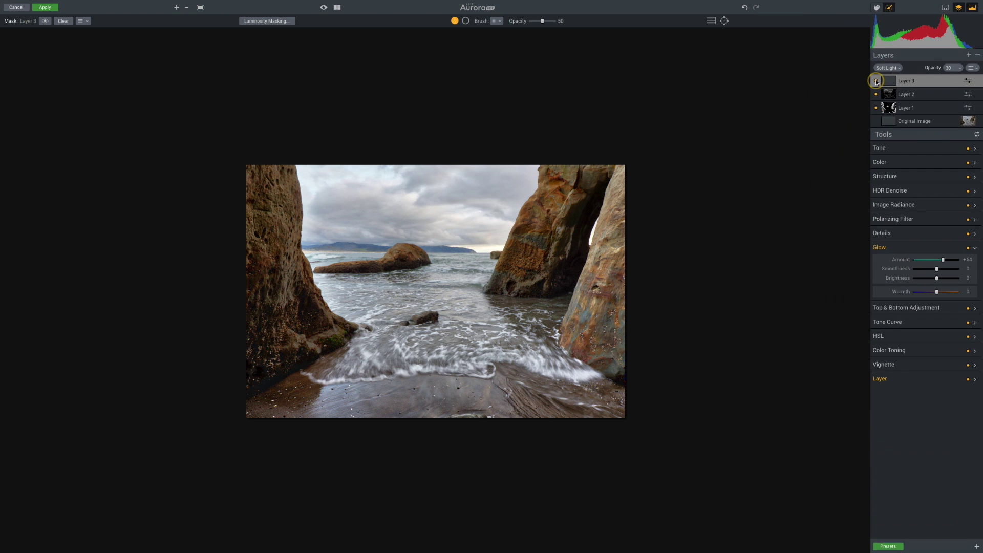
pyautogui.press('super+0')
pyautogui.press('super+equal')
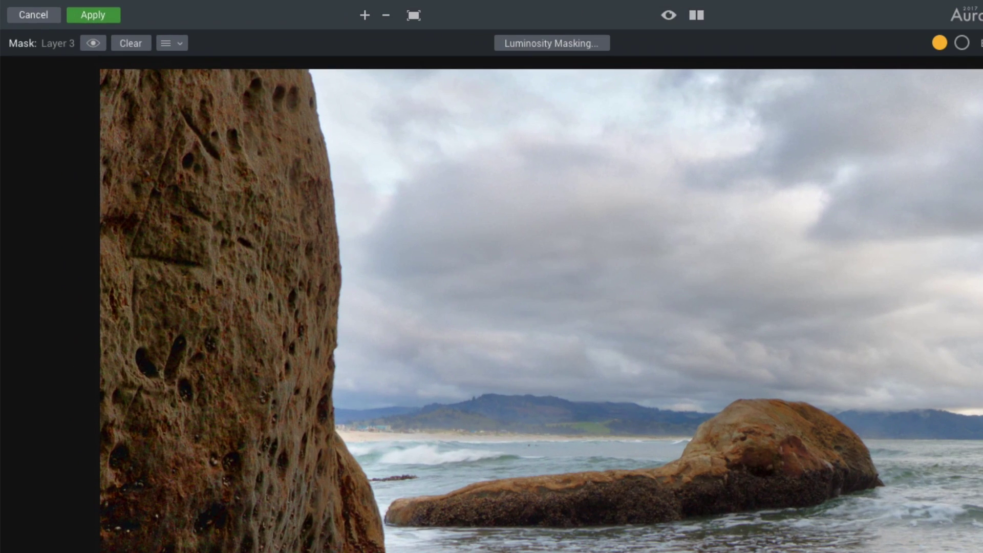
pyautogui.click(90, 15)
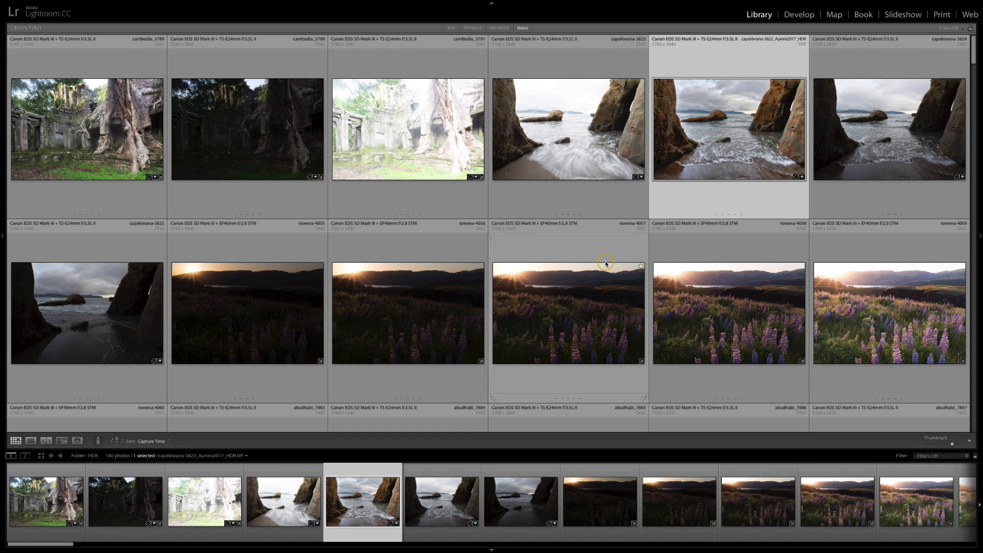
# Show the HDR TIFF in Loupe view and flip between it and the original DNG.
pyautogui.press('e')
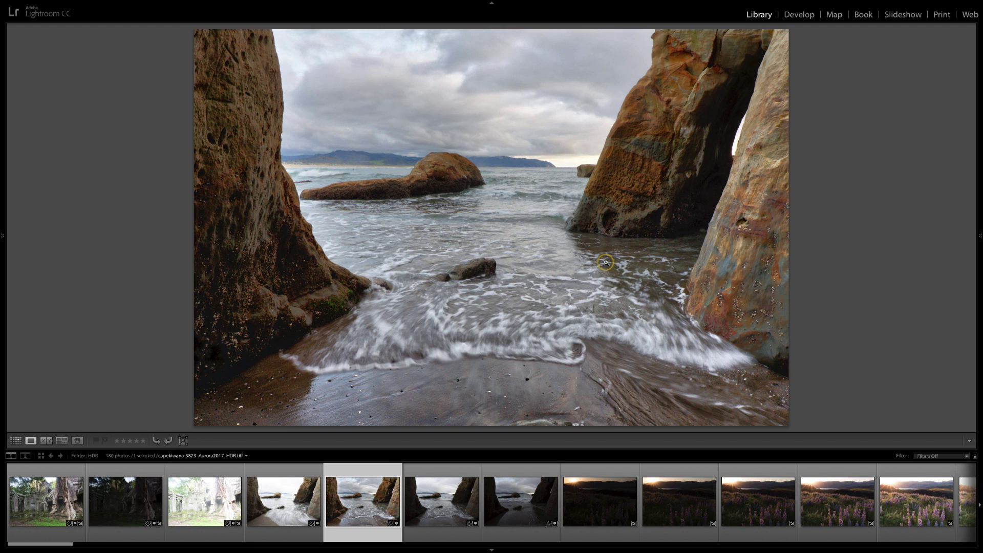
pyautogui.press('Right')
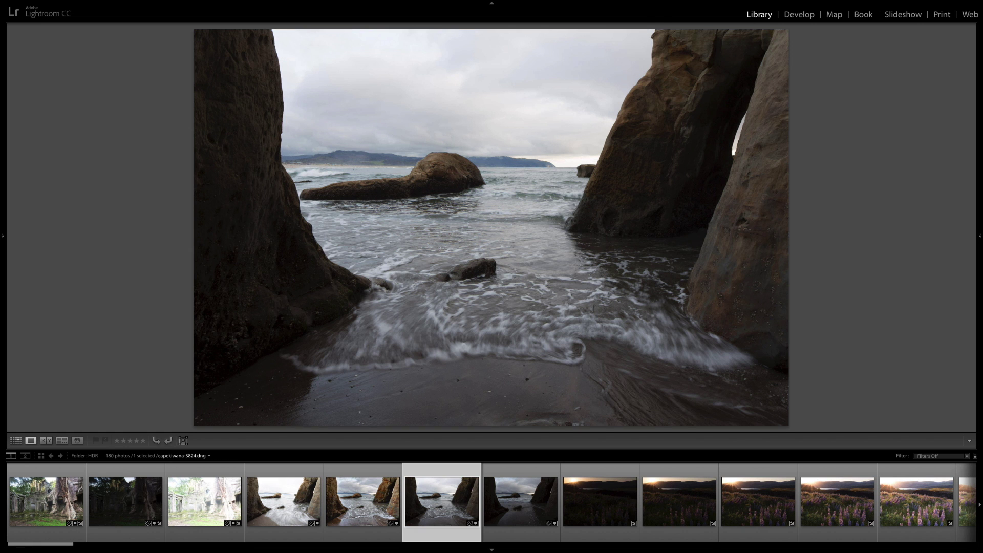
pyautogui.press('Left')
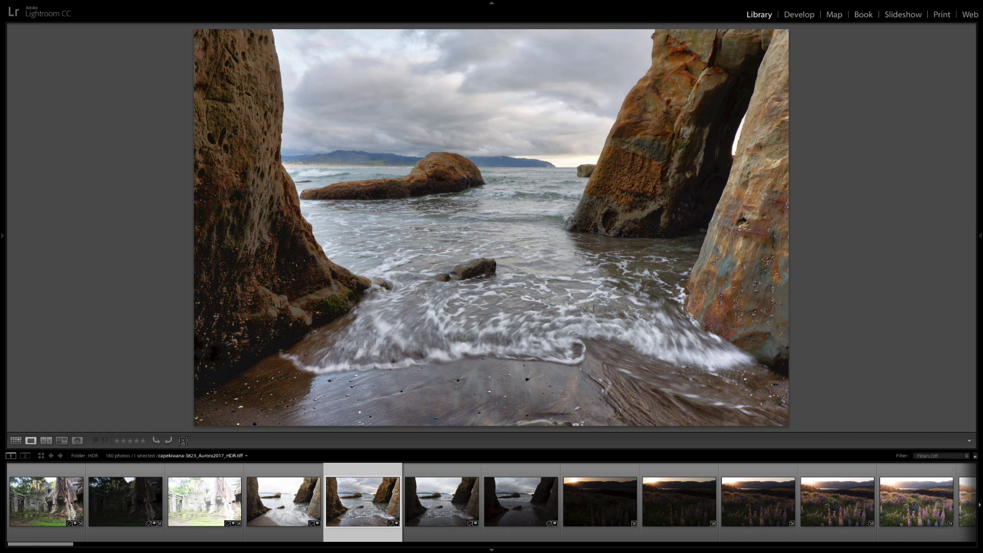
pyautogui.press('Right')
pyautogui.press('Left')
pyautogui.press('d')
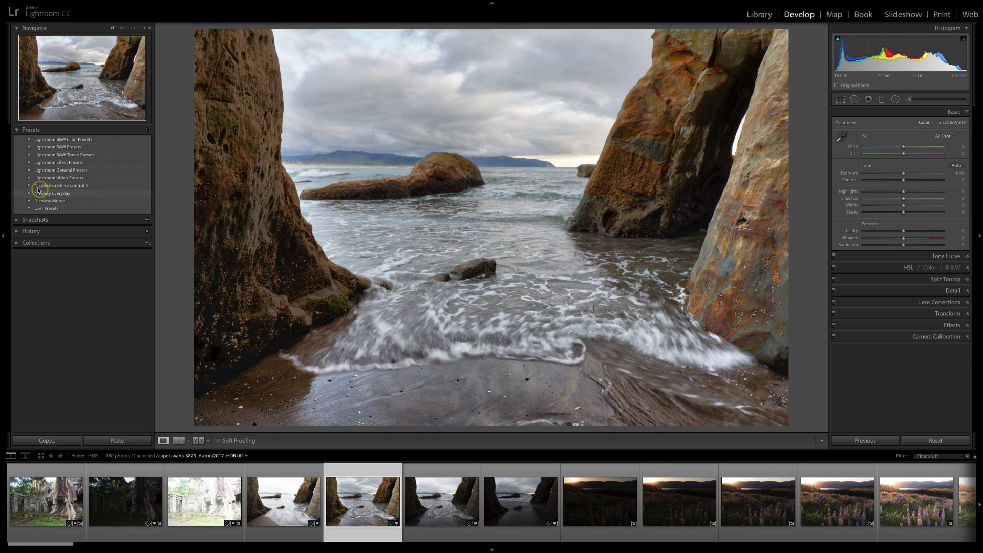
# Apply the Nicolesy Creative Control II presets ST - Cool, TC - Contrast - Subtle 1 and VG - Matte 1.
pyautogui.click(29, 185)
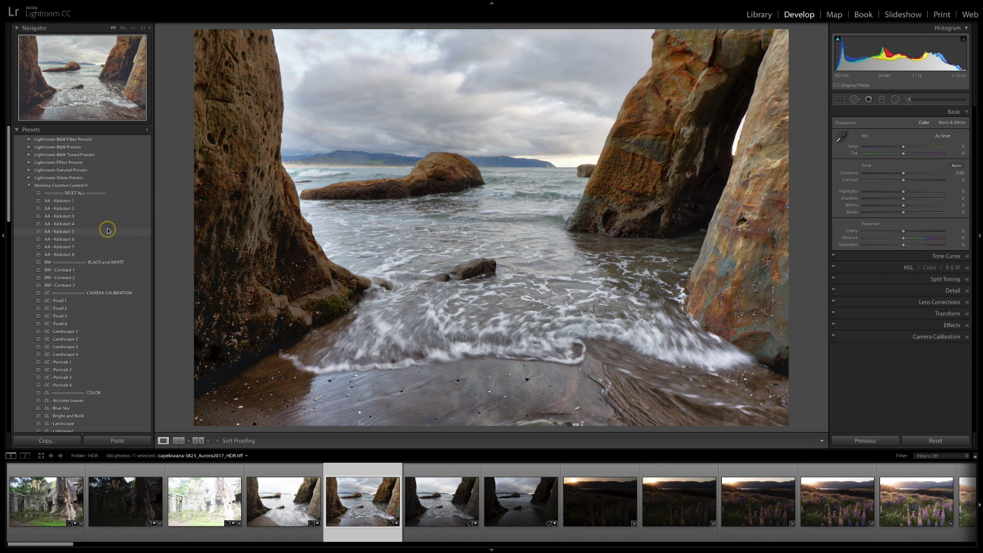
pyautogui.scroll(-2, 107, 270)
pyautogui.scroll(-10, 108, 270)
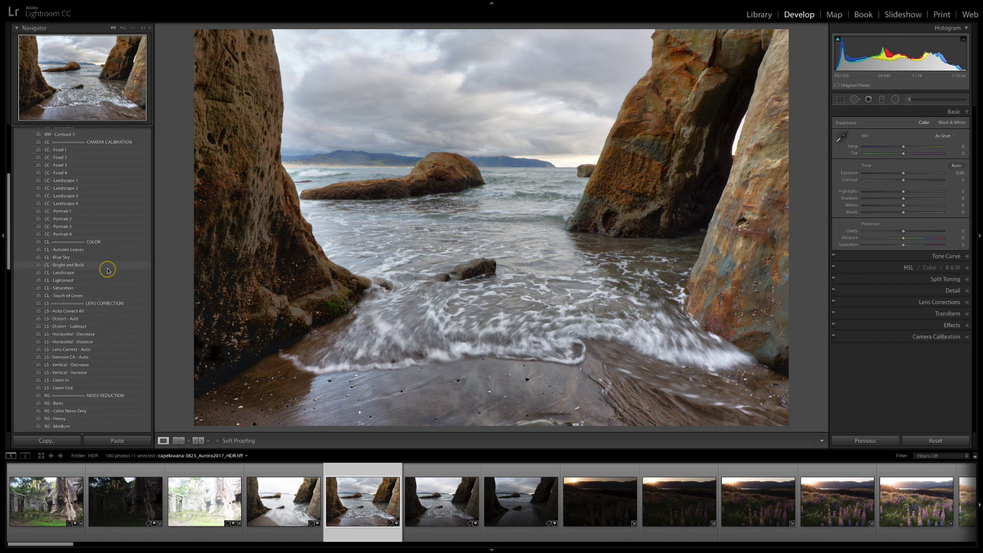
pyautogui.scroll(-2, 107, 271)
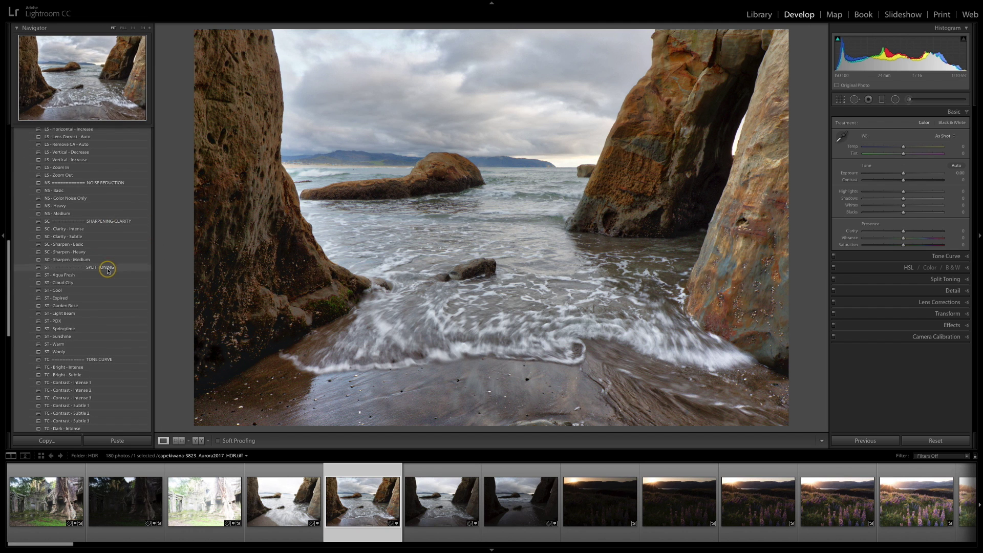
pyautogui.click(103, 290)
pyautogui.scroll(-1, 102, 292)
pyautogui.scroll(-3, 103, 291)
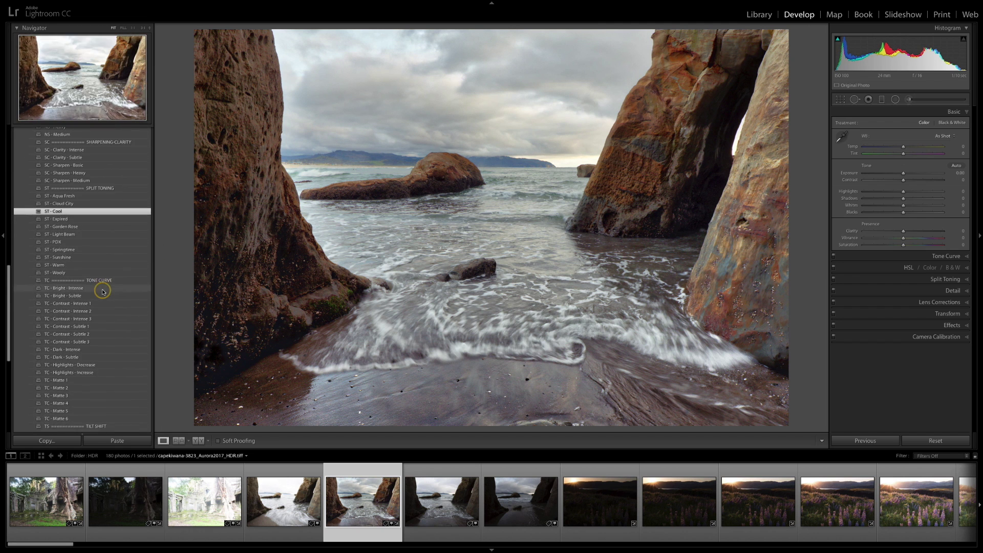
pyautogui.click(102, 291)
pyautogui.scroll(-5, 103, 292)
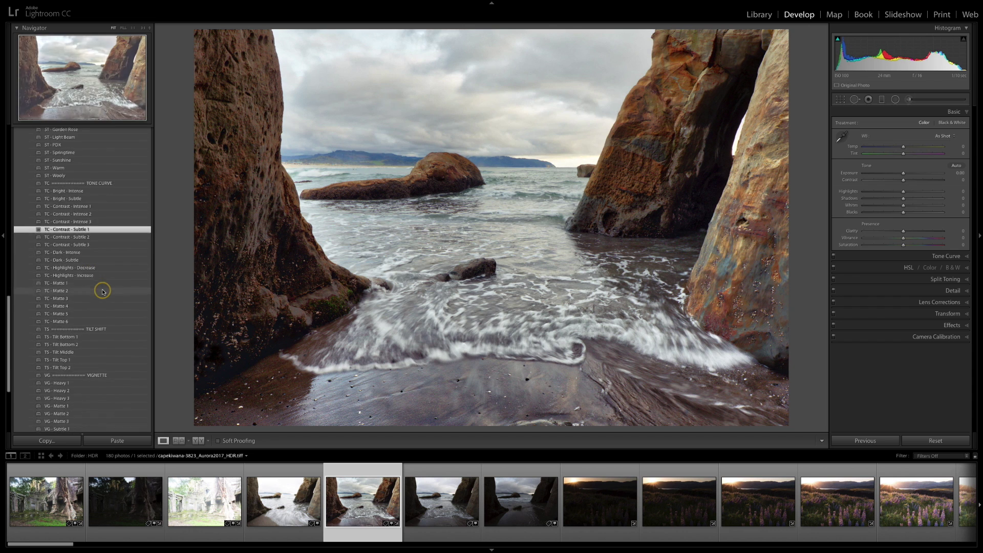
pyautogui.click(96, 325)
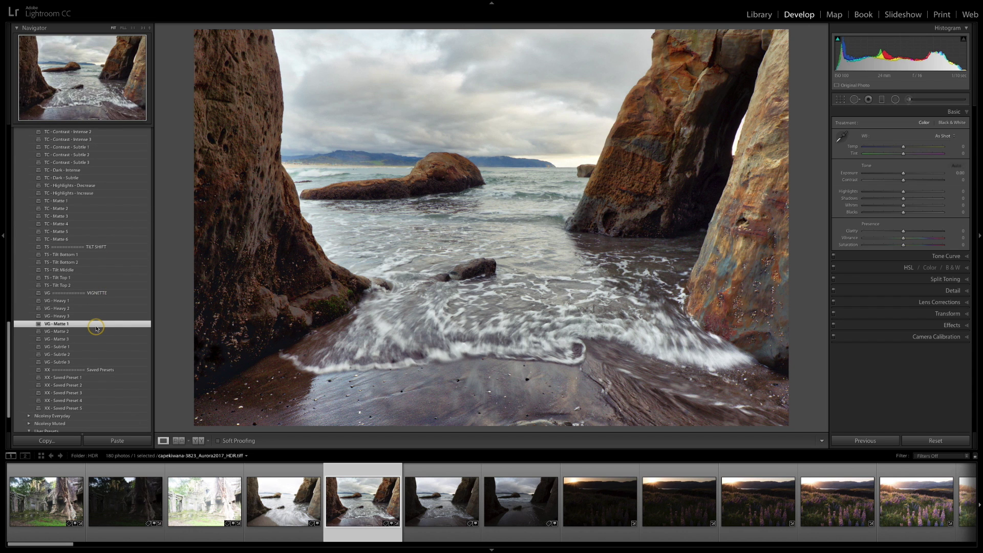